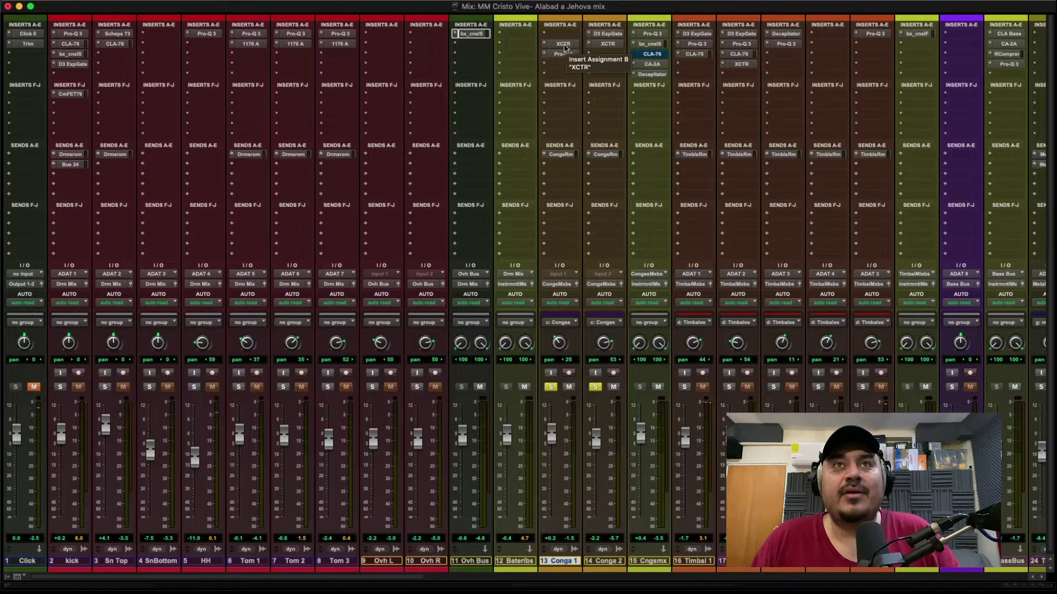
Open the XCTR plug-in on Conga 1, followed by the expander/gate on Conga 2, to view their settings.
click(563, 44)
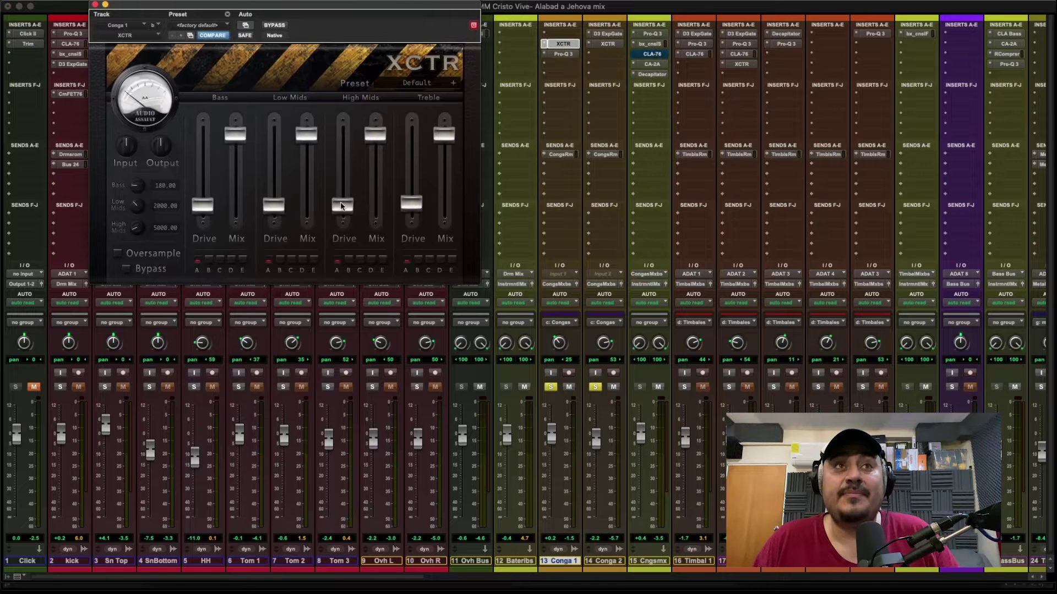
click(606, 44)
click(605, 34)
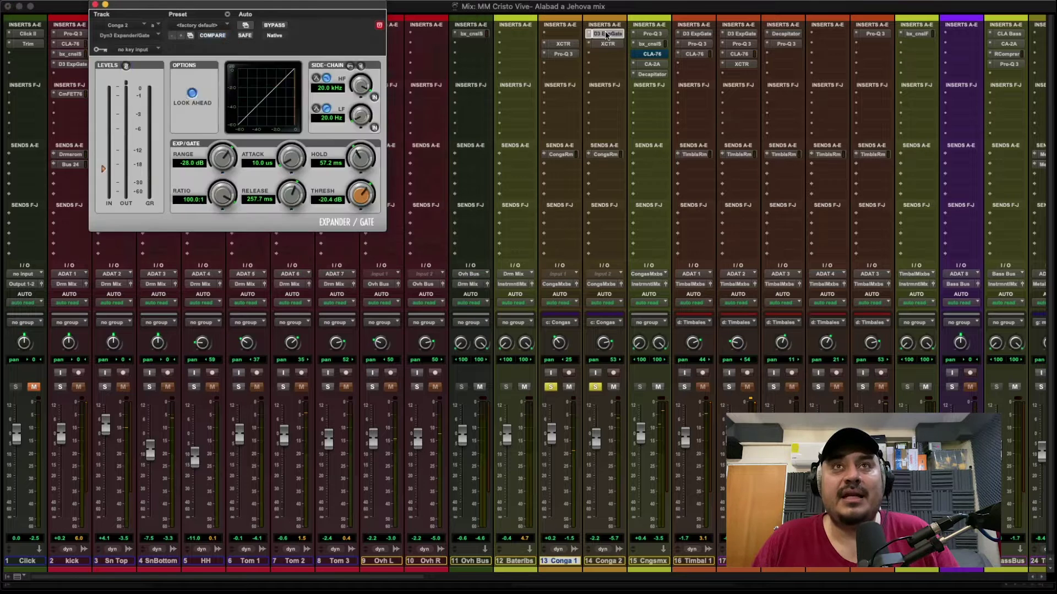
Audition Conga 1 and Conga 2 by switching their solos individually and together while the Conga 2 expander/gate is open.
click(549, 387)
key(super+alt+l)
click(651, 387)
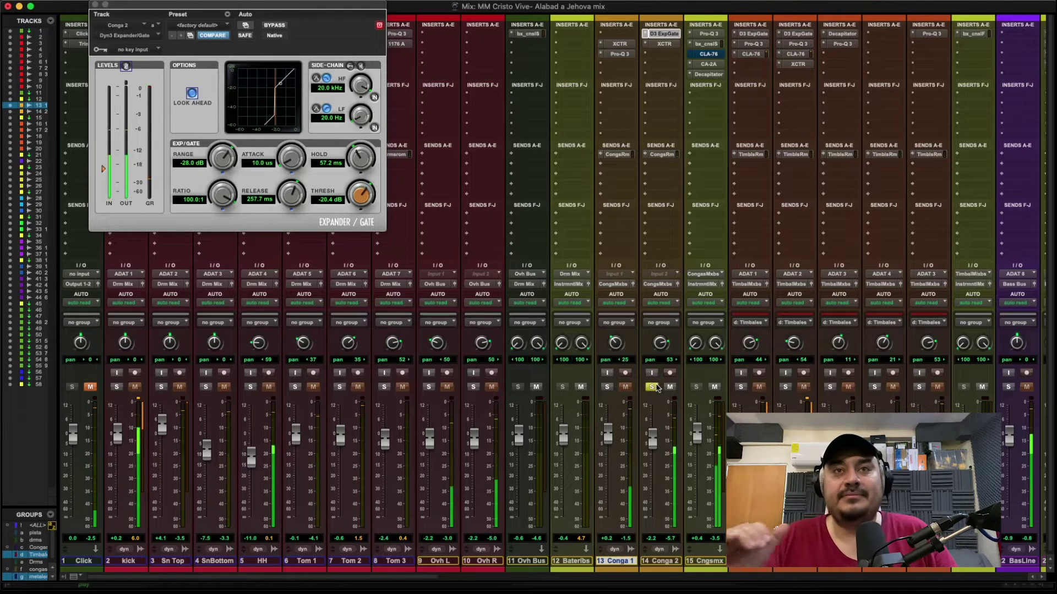
click(606, 387)
click(651, 388)
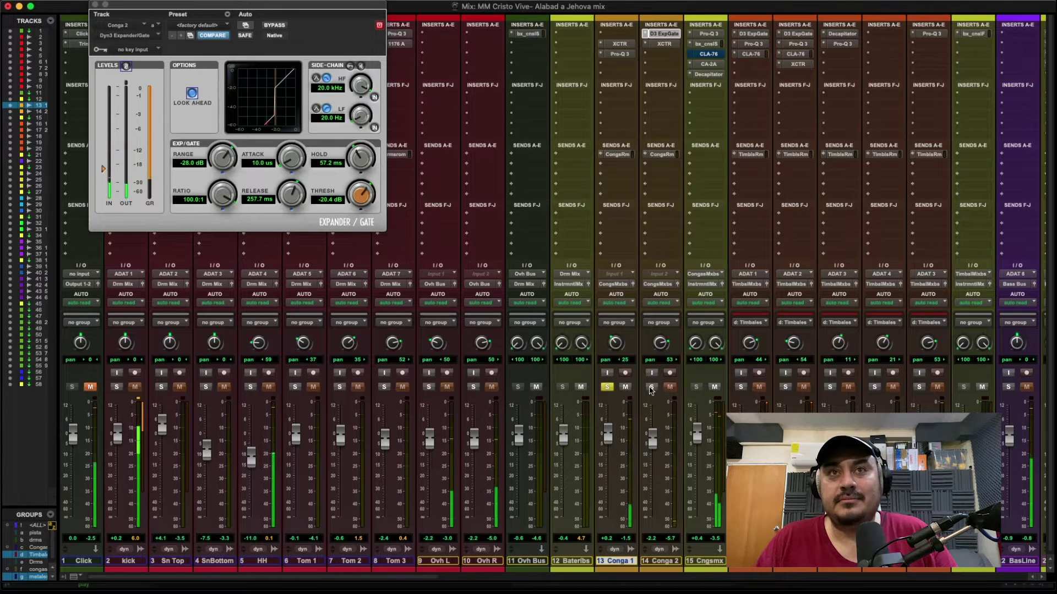
click(650, 387)
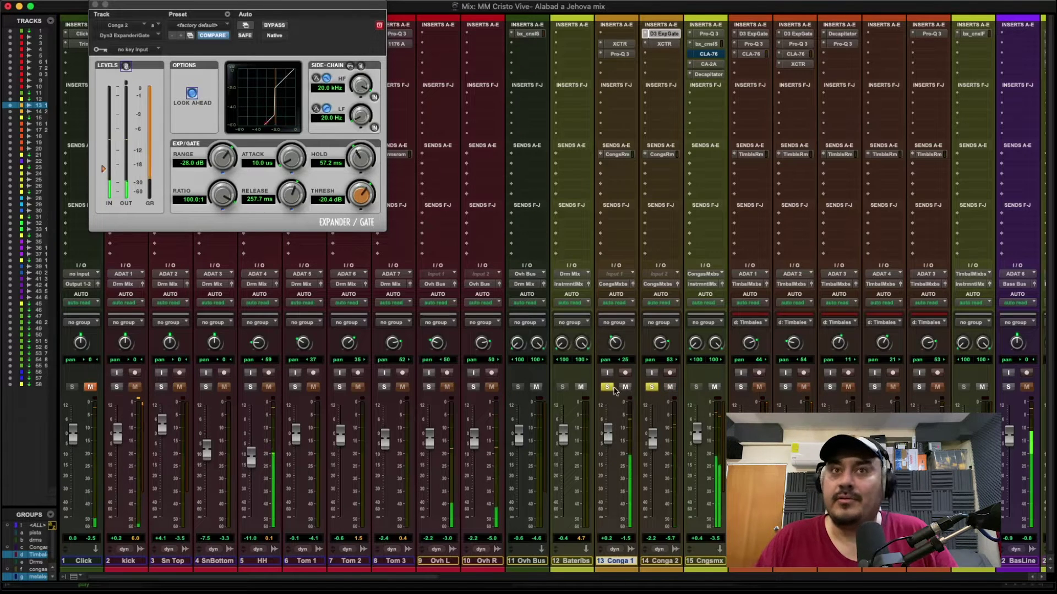
click(607, 388)
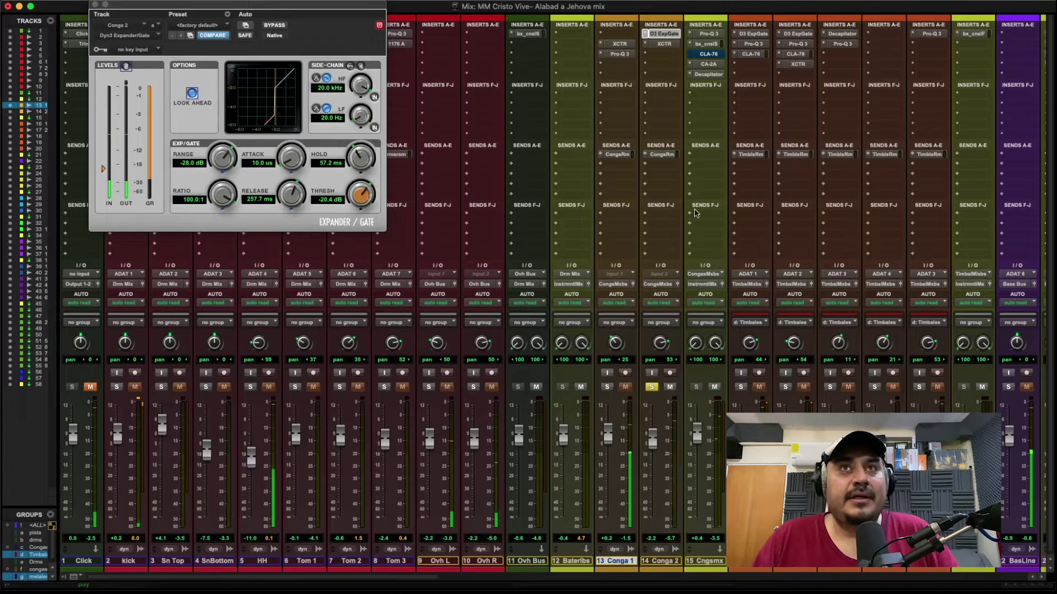
Open the Pro-Q 3 EQ on Conga 1 and examine its bands during playback.
click(619, 54)
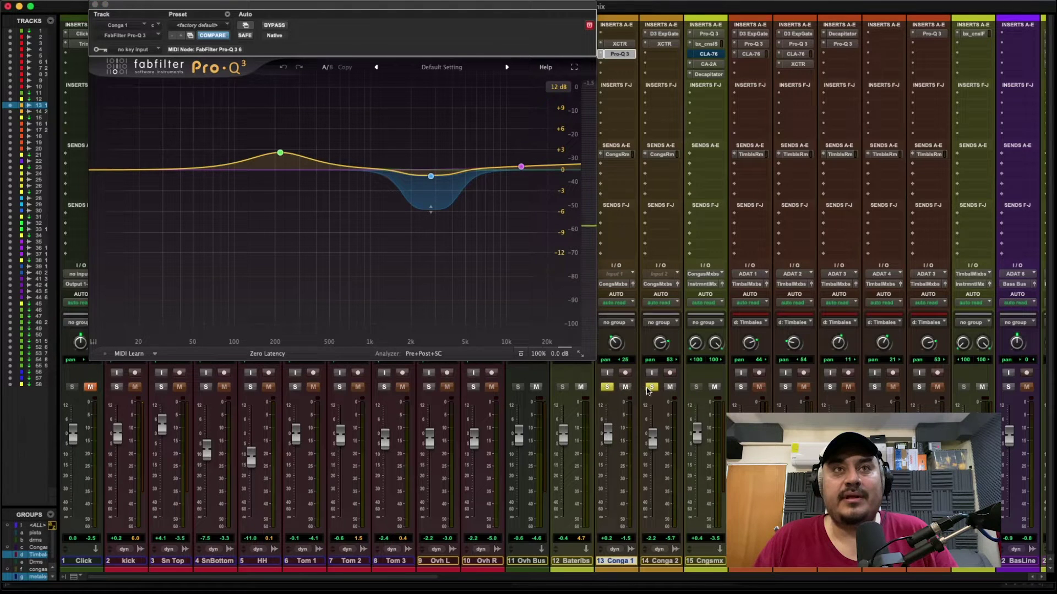
mouse_move(424, 187)
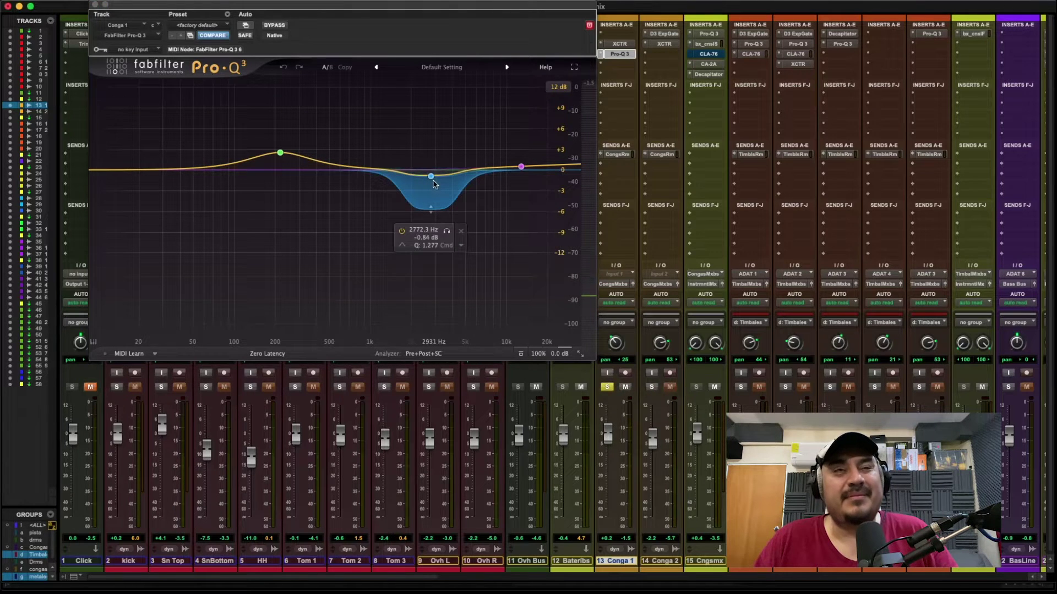
key(space)
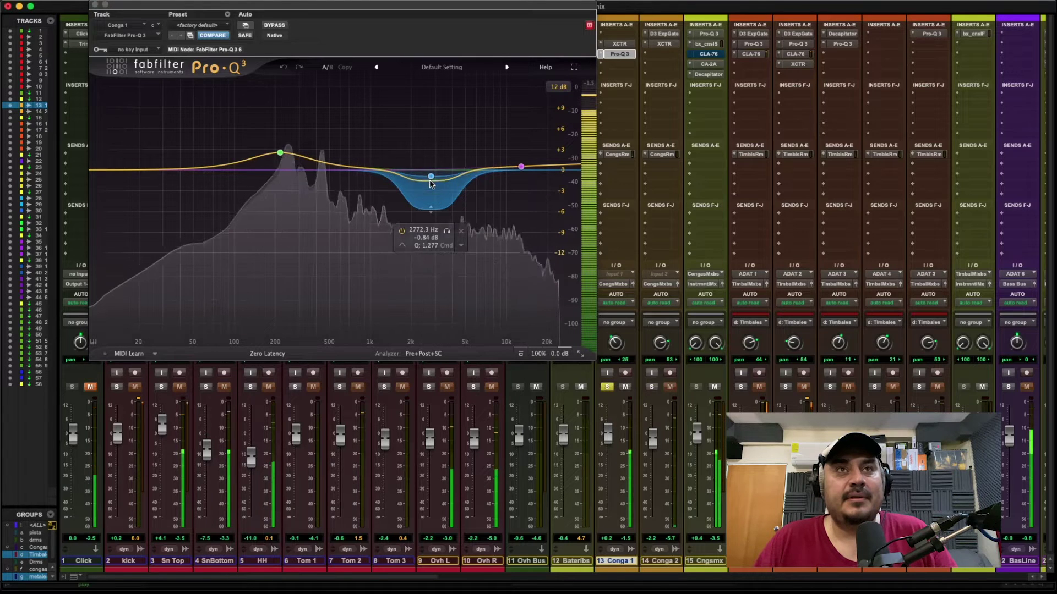
mouse_move(277, 152)
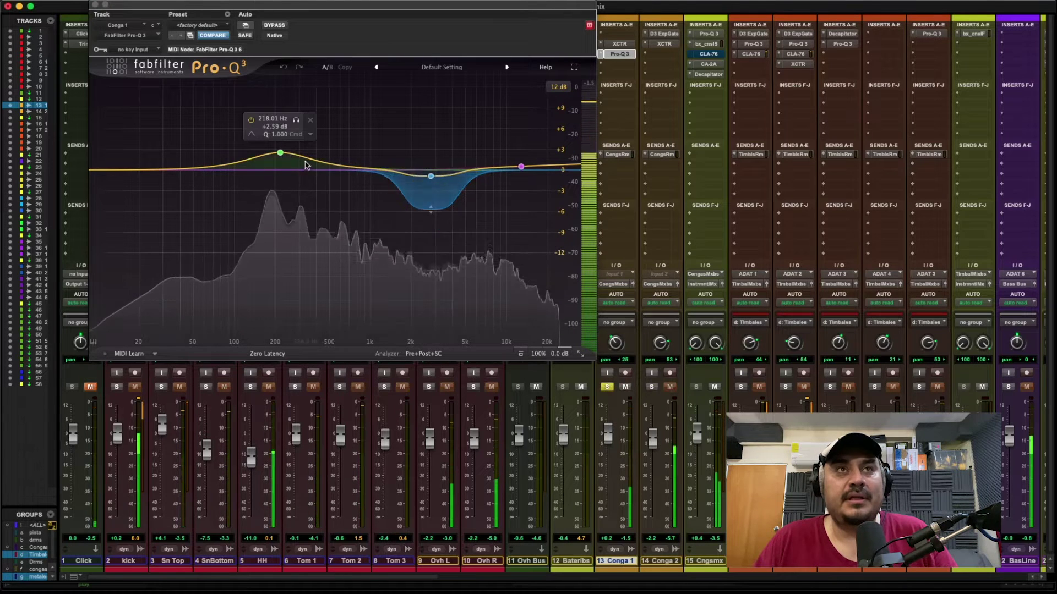
mouse_move(522, 168)
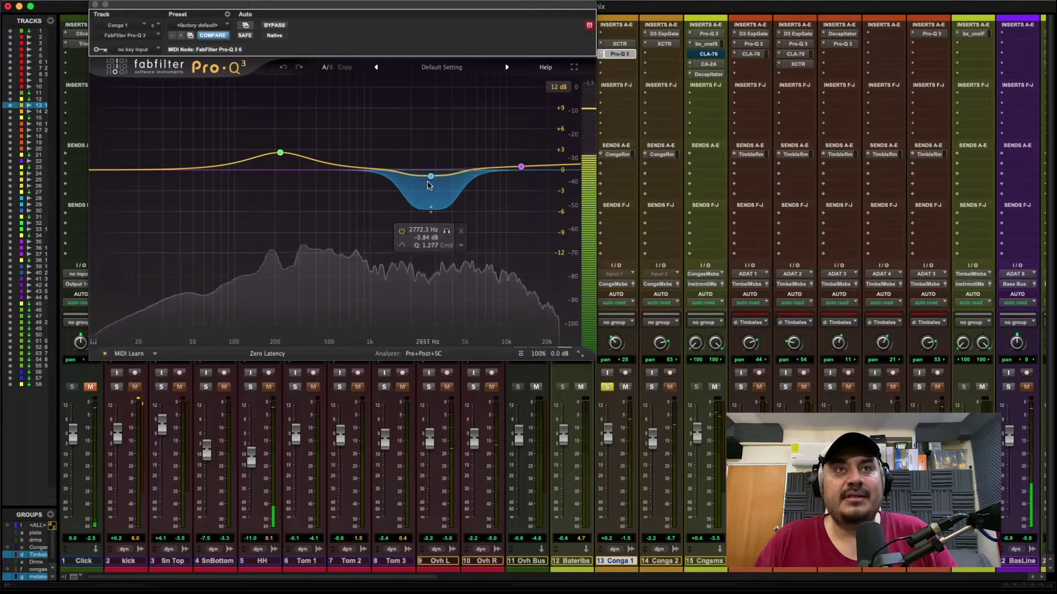
Compare Conga 1's Pro-Q 3 EQ bypassed and active during playback, with the track taken out of solo.
drag(379, 2, 355, 2)
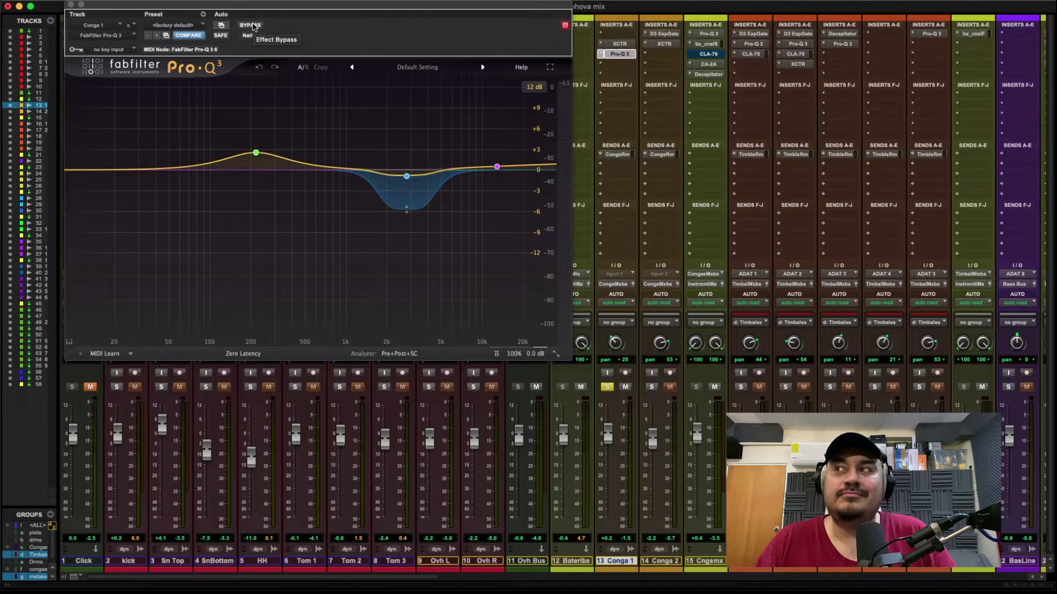
key(space)
click(250, 26)
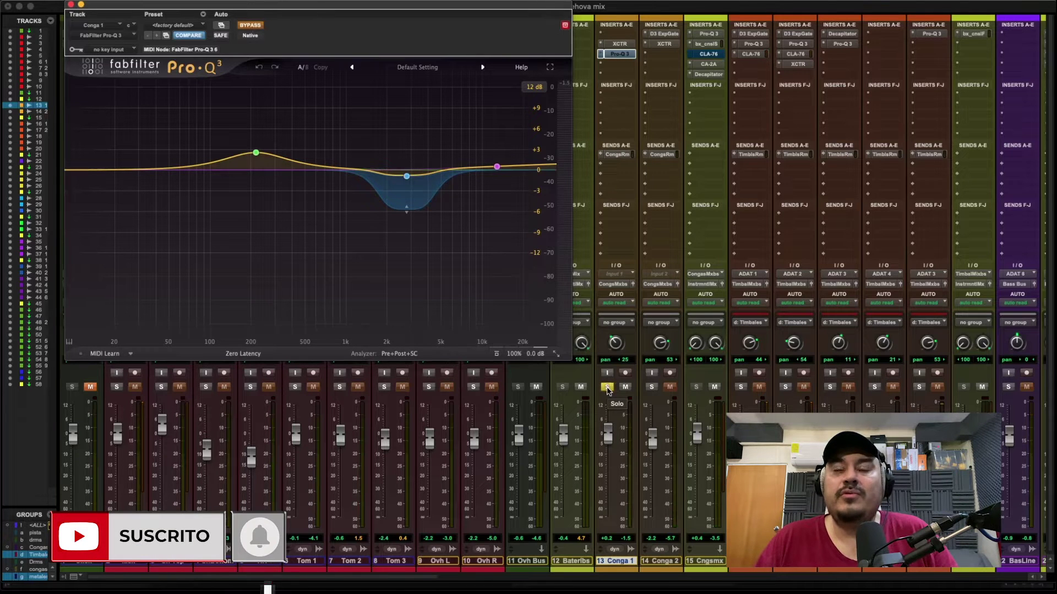
click(607, 388)
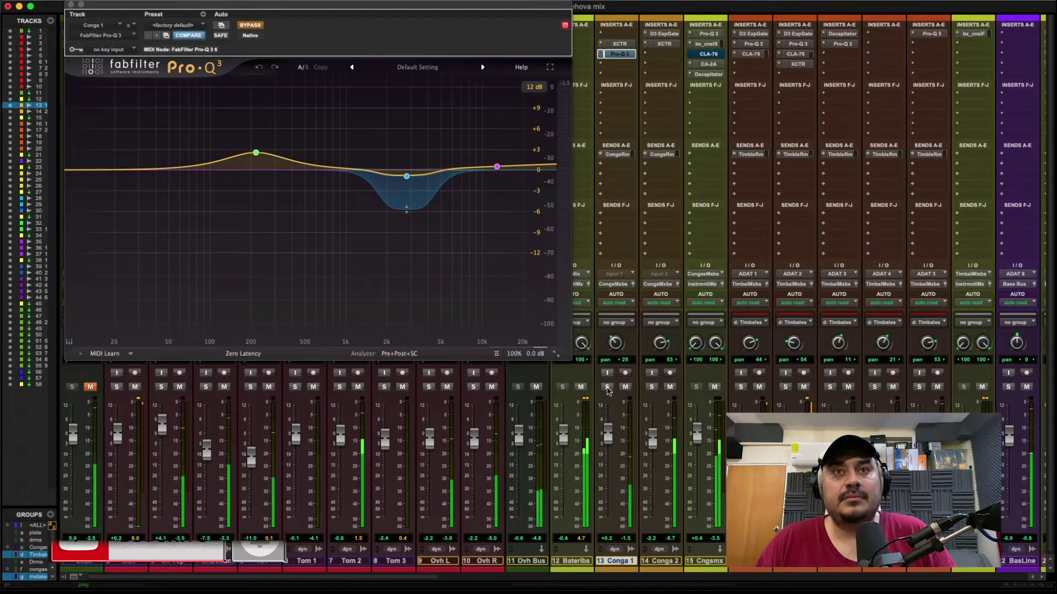
mouse_move(283, 127)
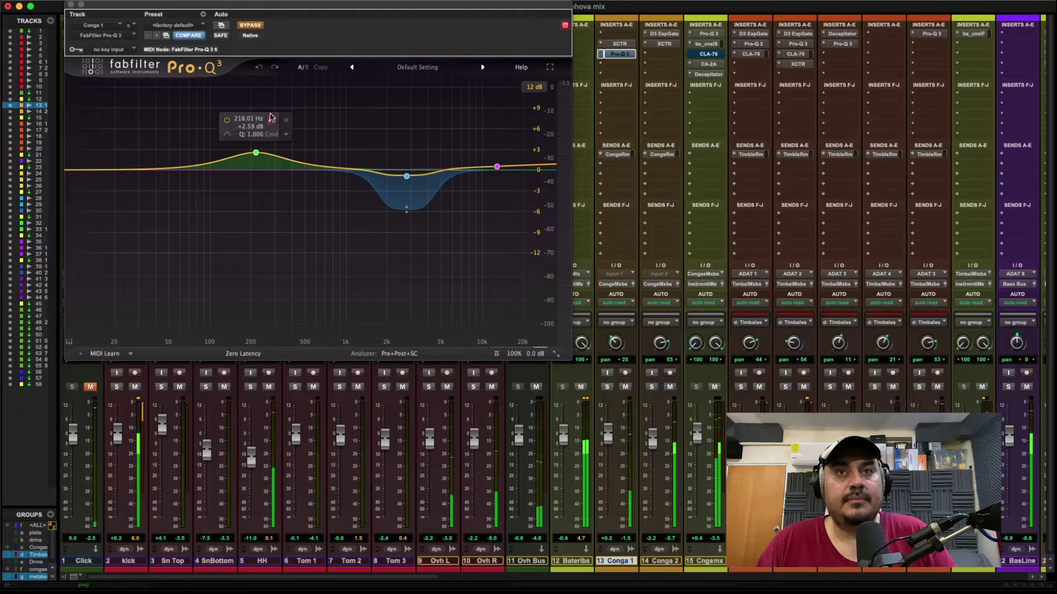
click(258, 26)
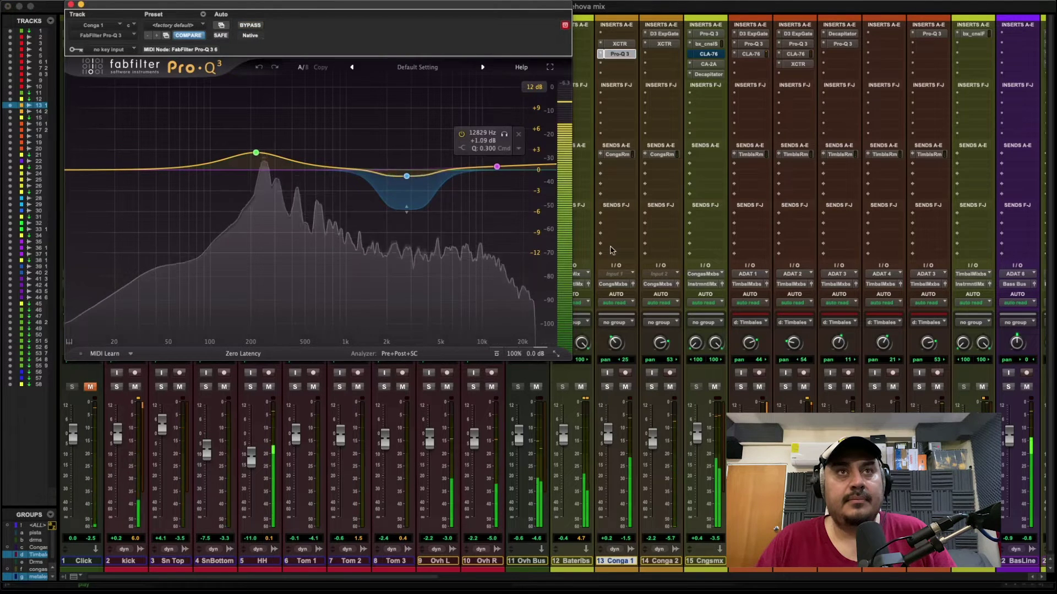
key(space)
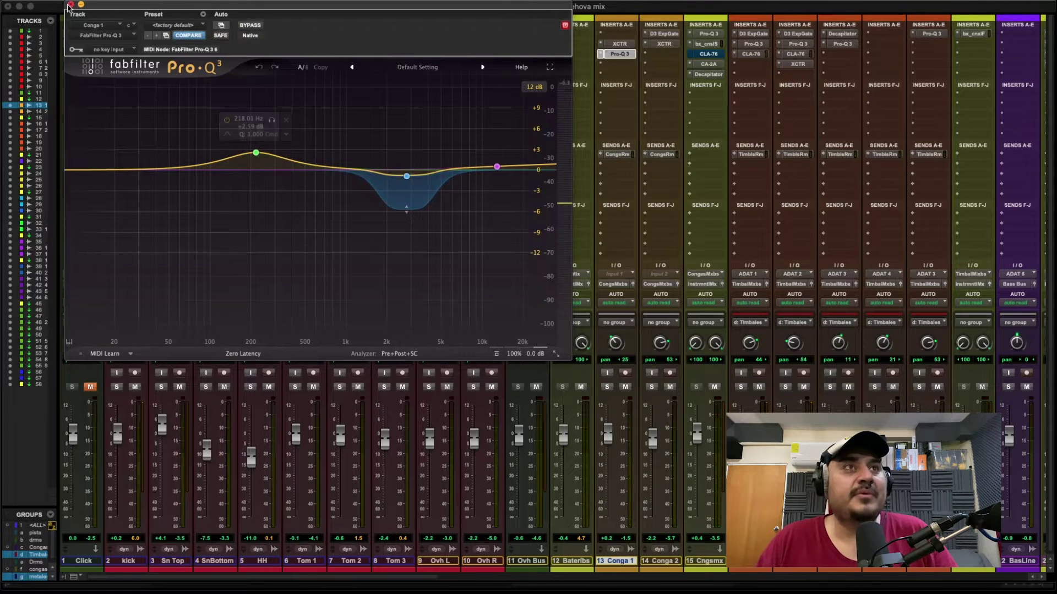
Close the Pro-Q 3 window and solo both Conga 1 and Conga 2.
click(70, 4)
click(650, 387)
click(609, 388)
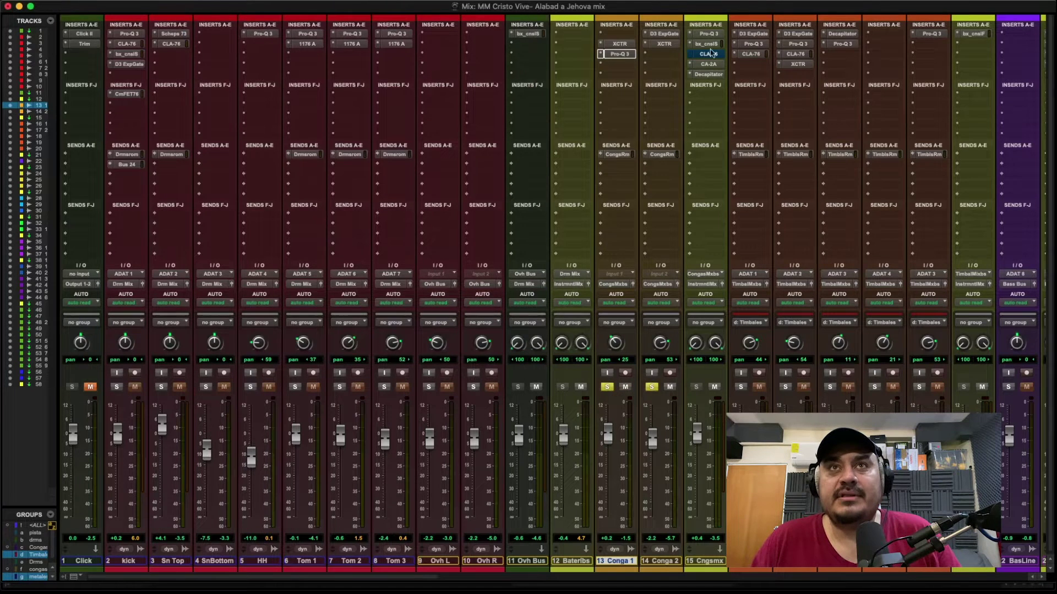
Open the Pro-Q 3 EQ on the congas mix bus, examine its bands and start playback.
click(708, 34)
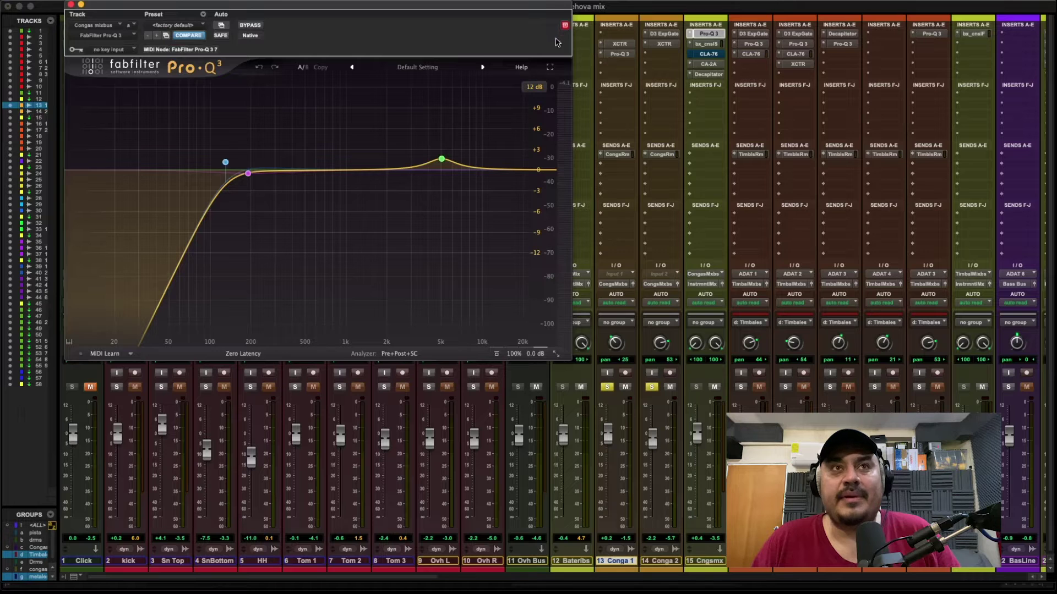
mouse_move(444, 177)
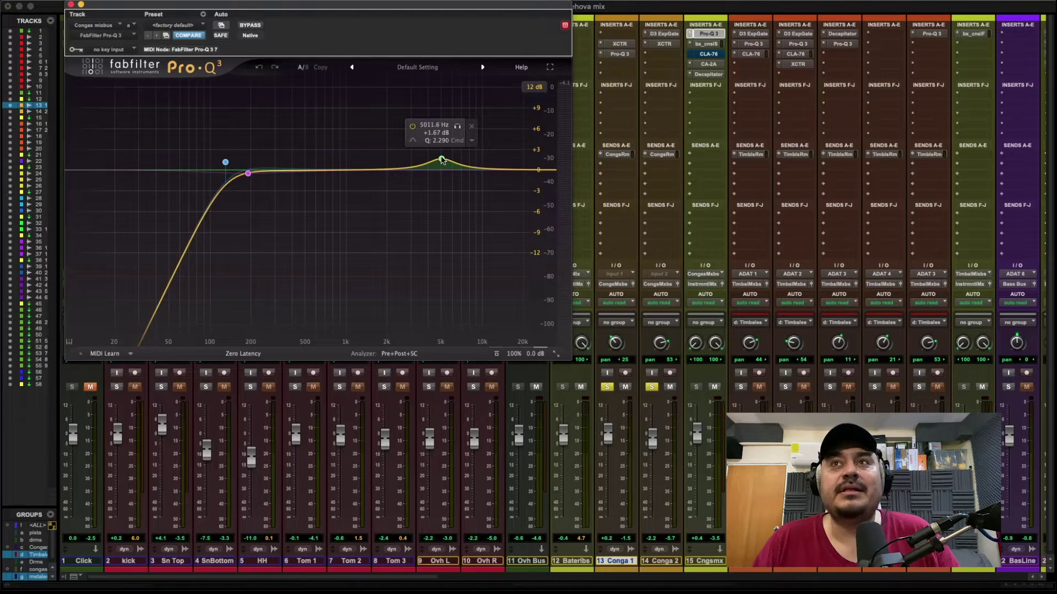
mouse_move(249, 175)
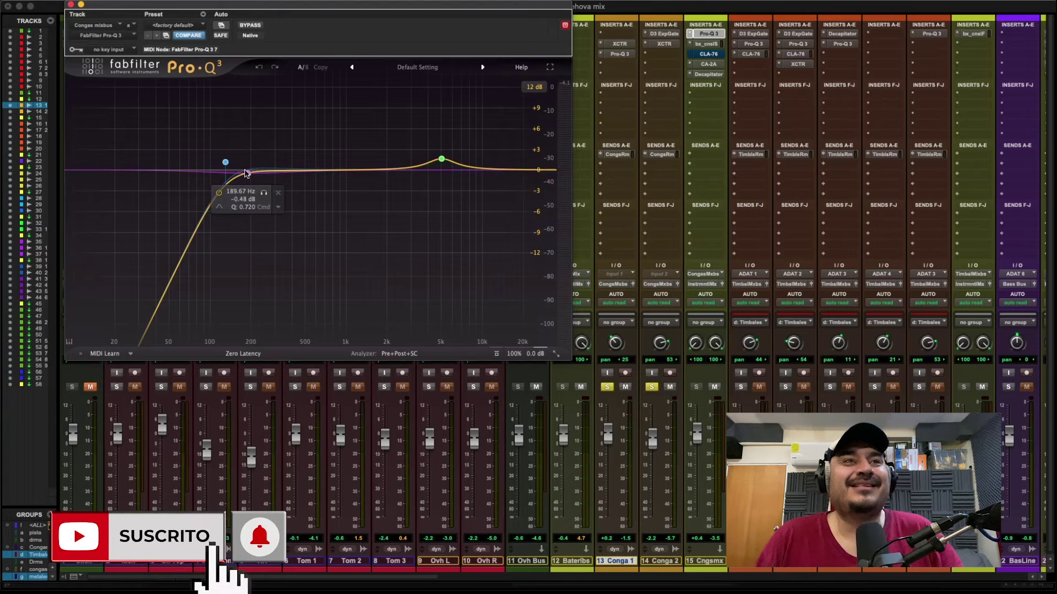
mouse_move(463, 139)
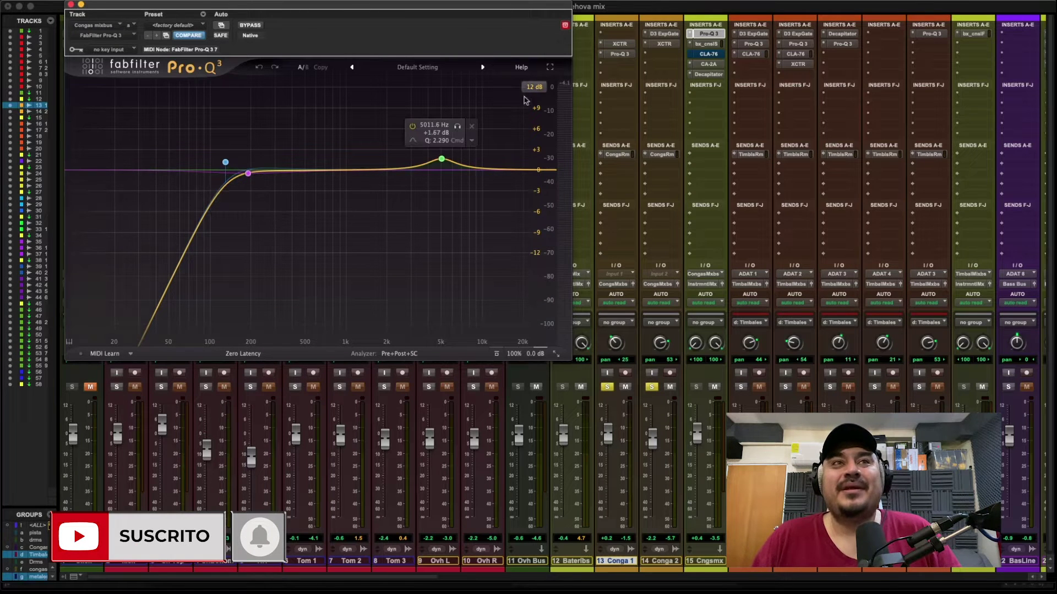
key(space)
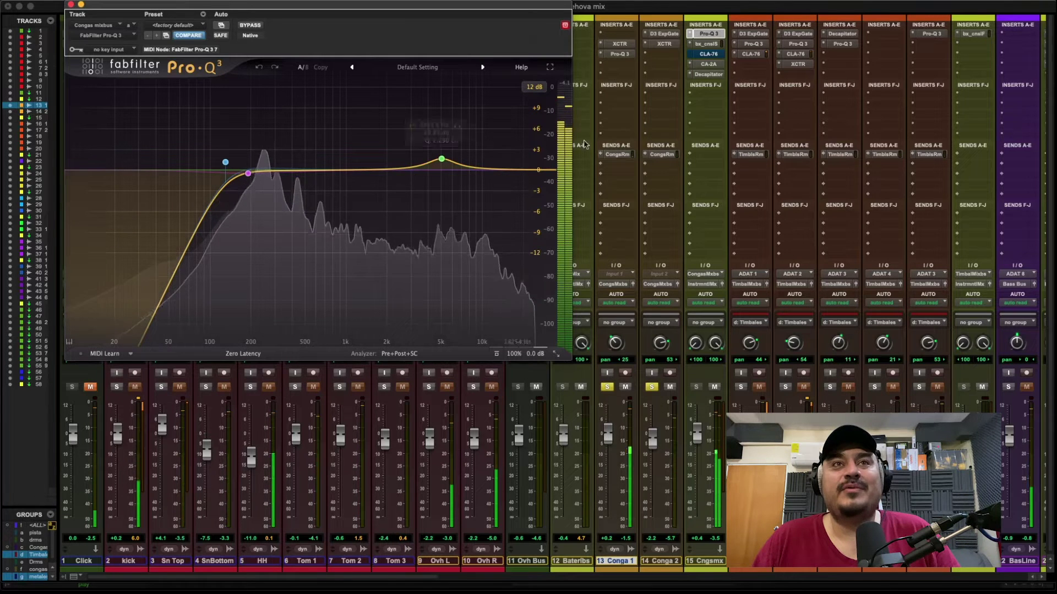
Examine the bx_console SSL 4000 E and CA-2A compressor settings on the congas mix bus.
click(710, 44)
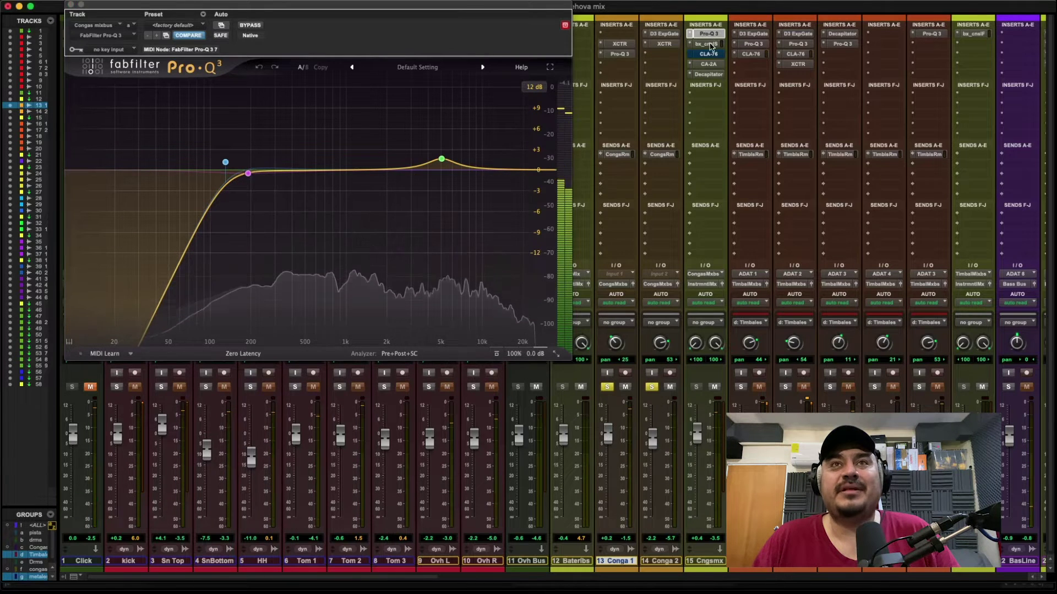
click(710, 44)
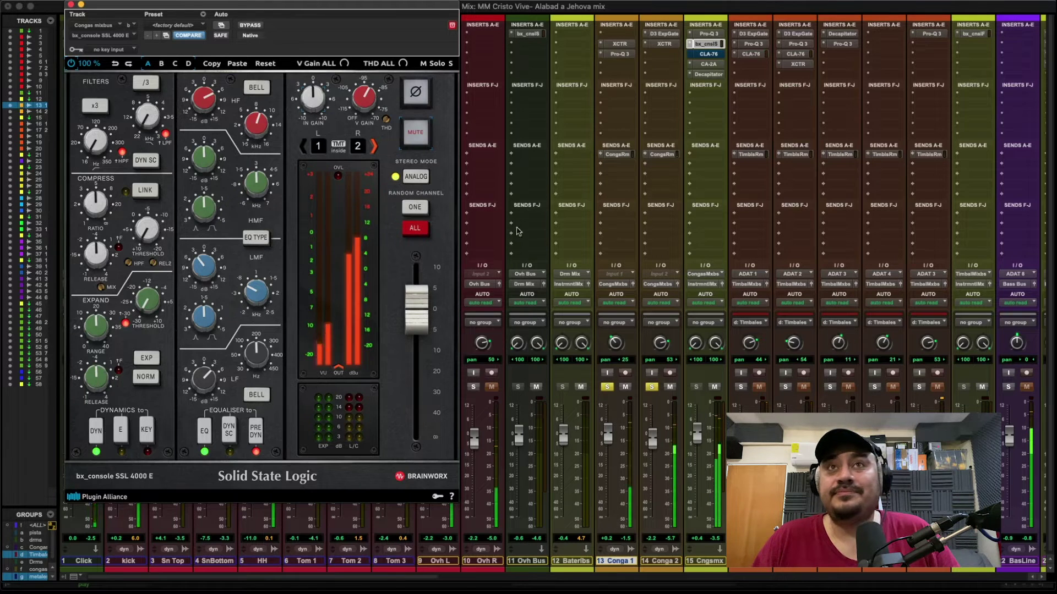
click(712, 65)
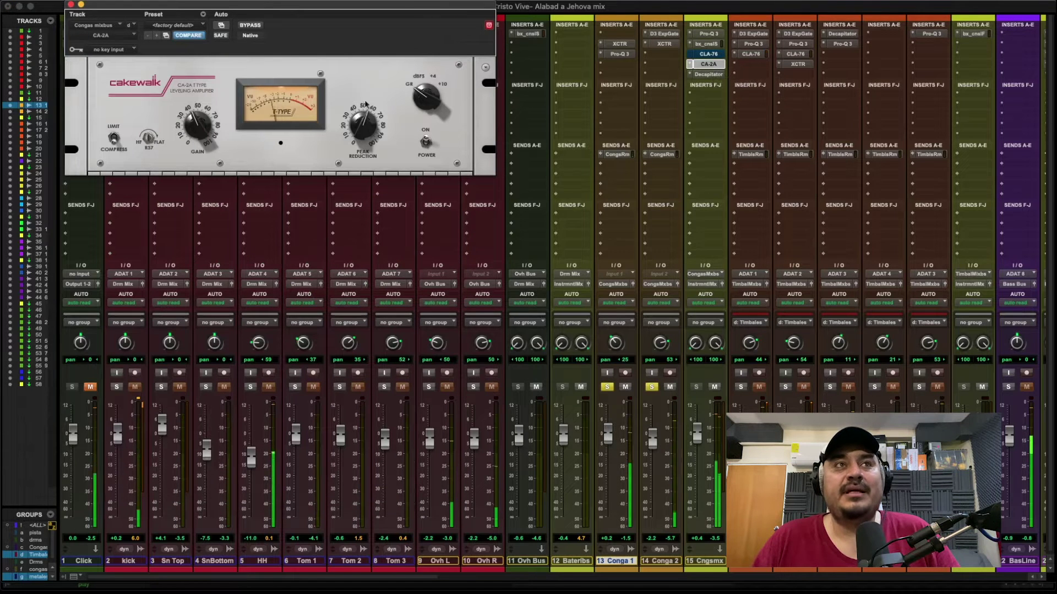
mouse_move(200, 133)
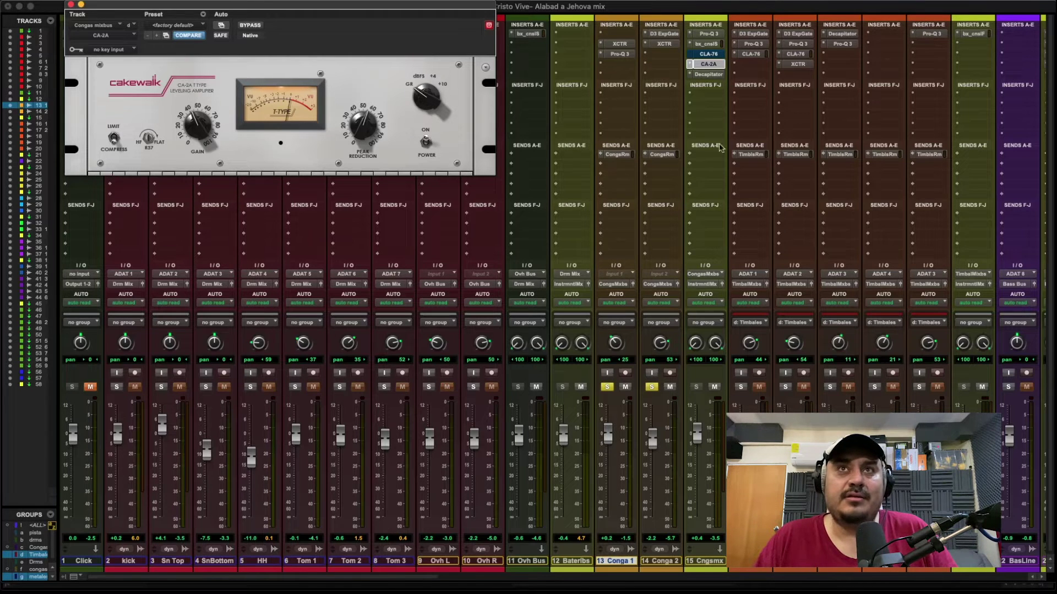
Open the Decapitator on the congas mix bus and compare it bypassed and active on the soloed congas.
click(715, 76)
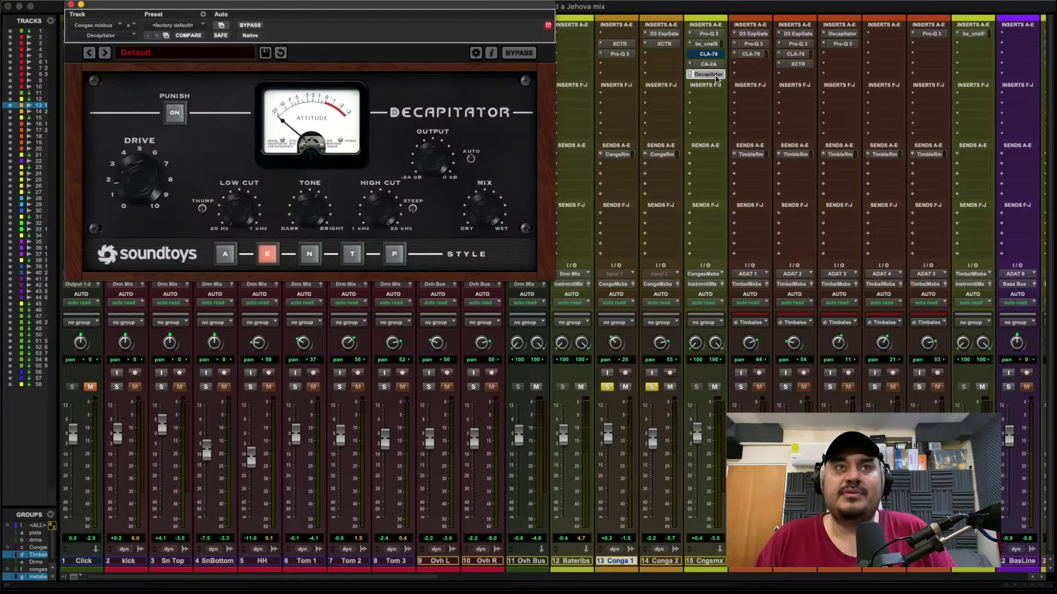
key(space)
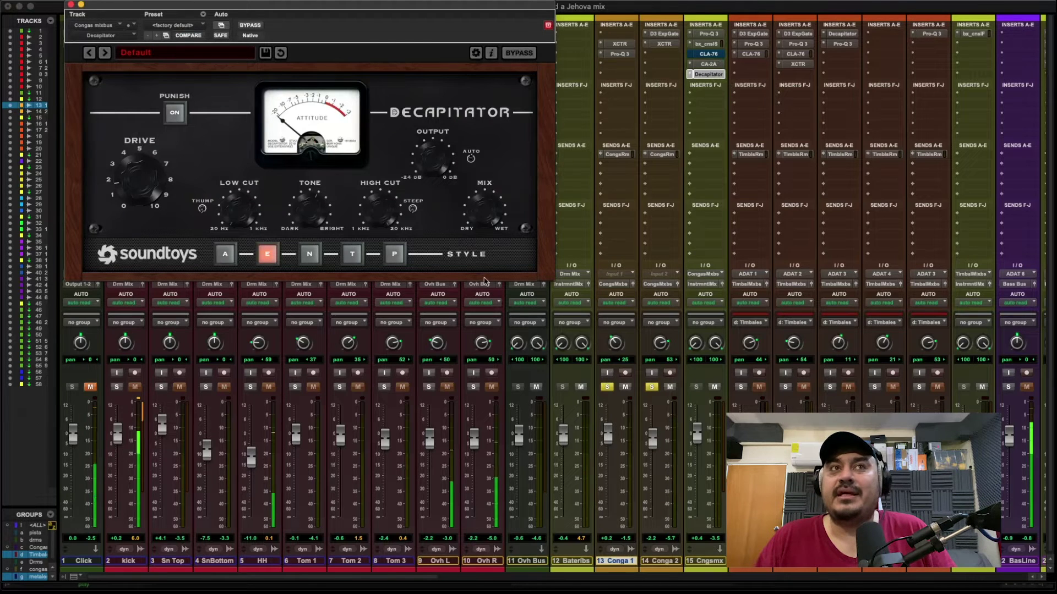
click(248, 25)
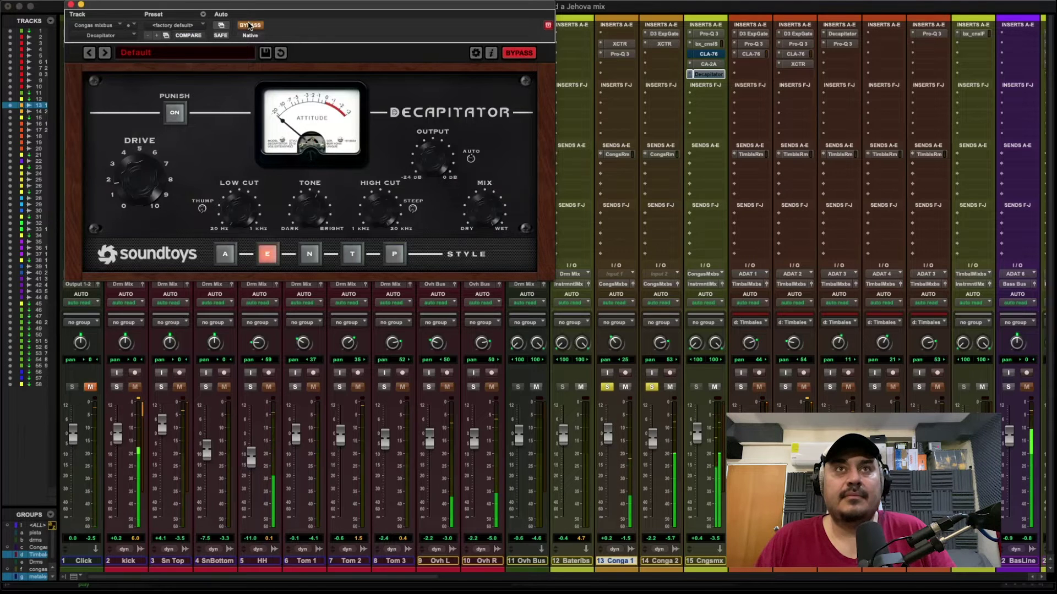
click(249, 25)
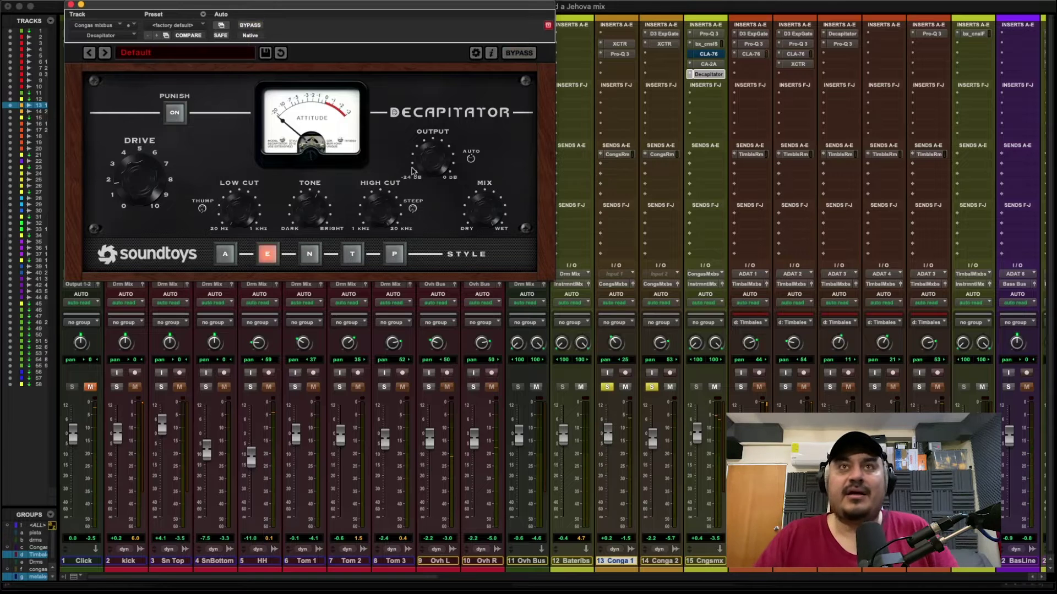
Take both congas out of solo and set the congas mix bus fader to -0.1 dB.
alt+click(651, 387)
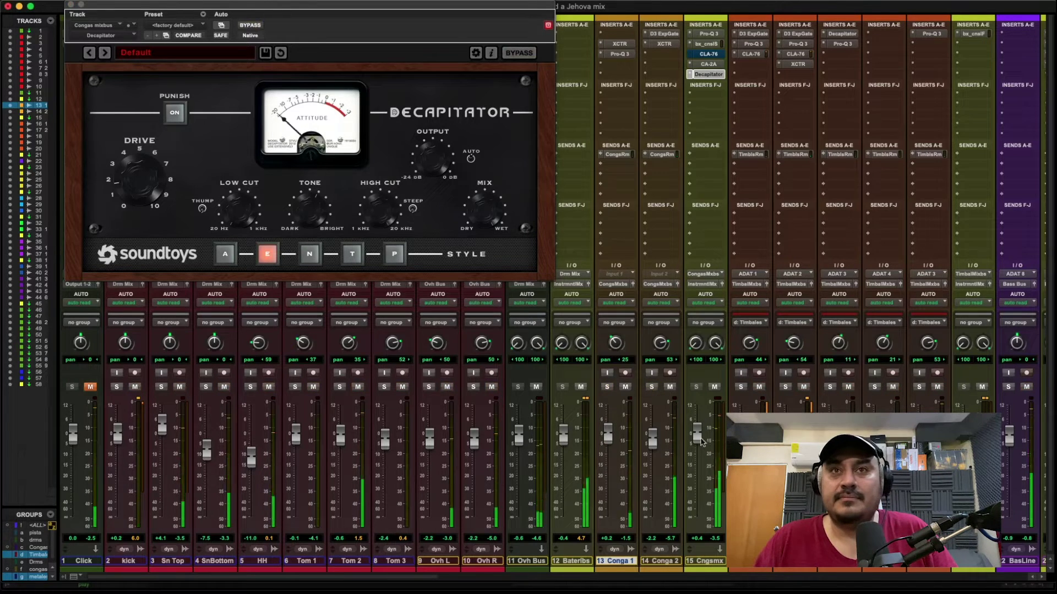
drag(698, 441, 698, 443)
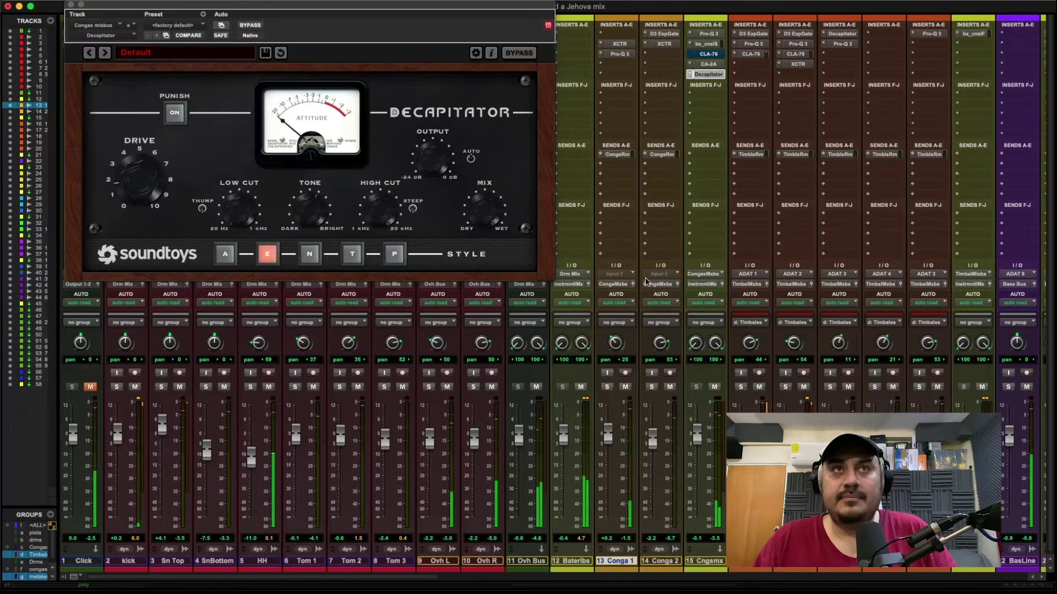
Compare the congas mix bus Decapitator bypassed and active within the full mix.
click(248, 25)
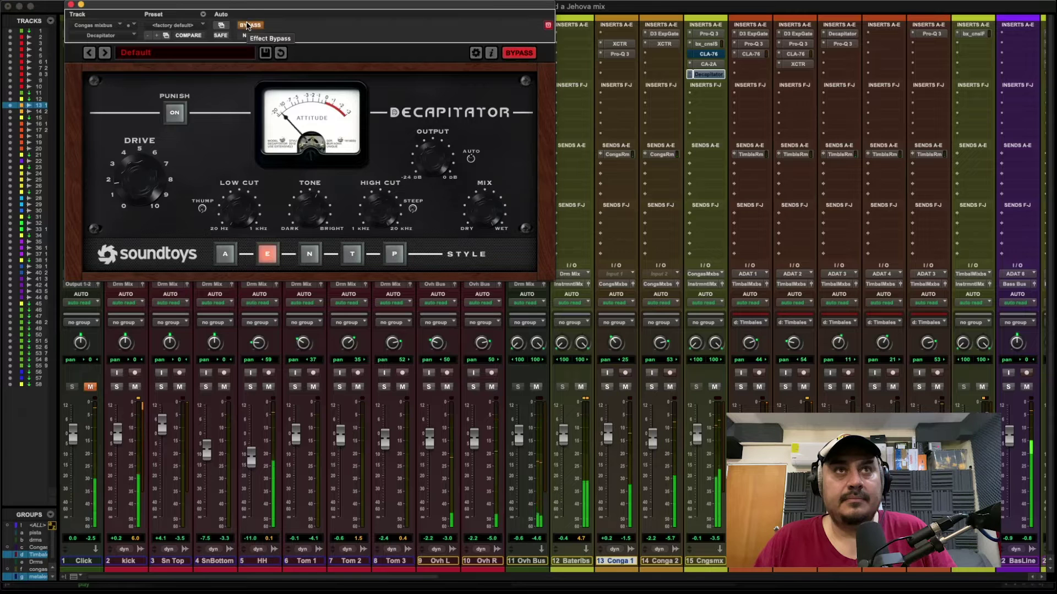
click(251, 25)
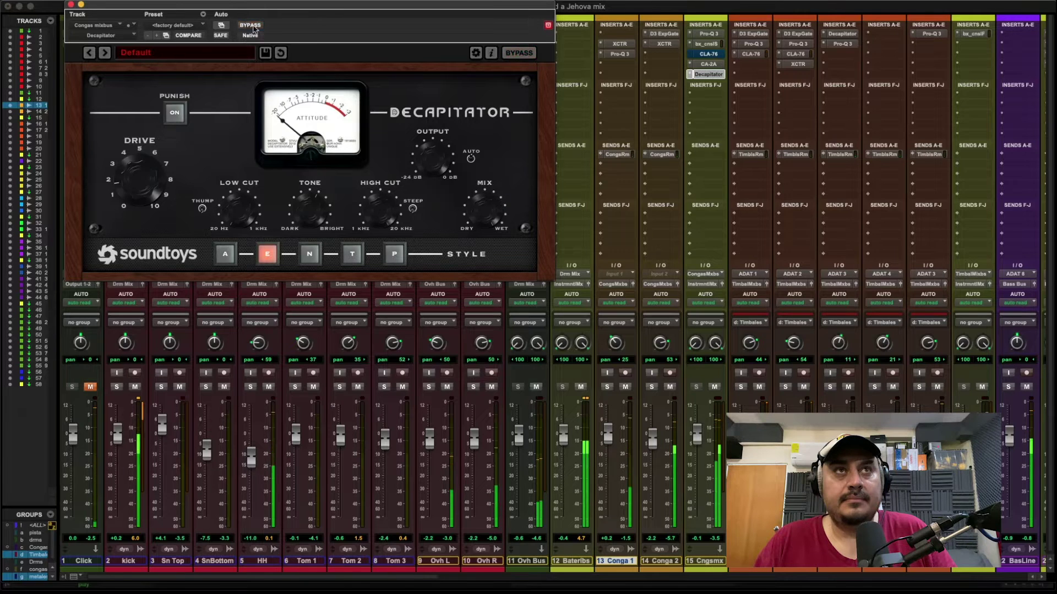
Solo both congas and remove the CLA-76 compressor from the congas mix bus.
click(655, 388)
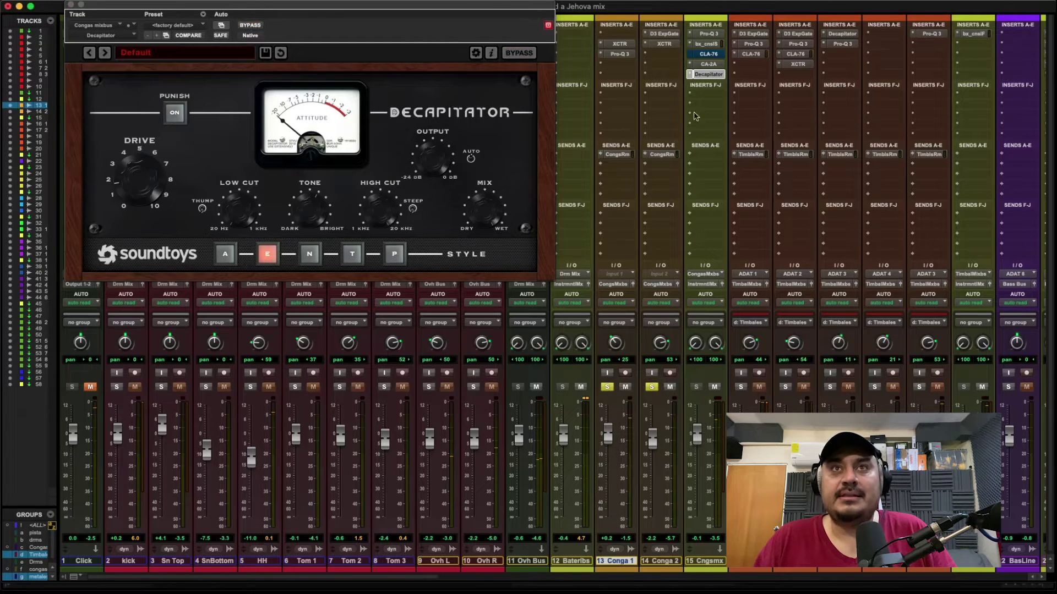
click(692, 58)
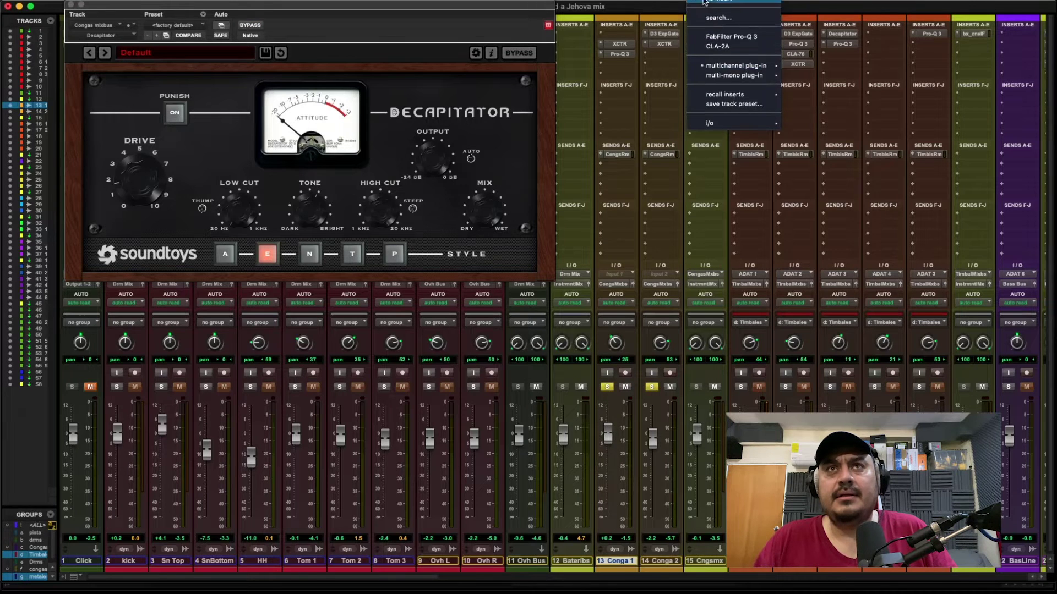
click(707, 1)
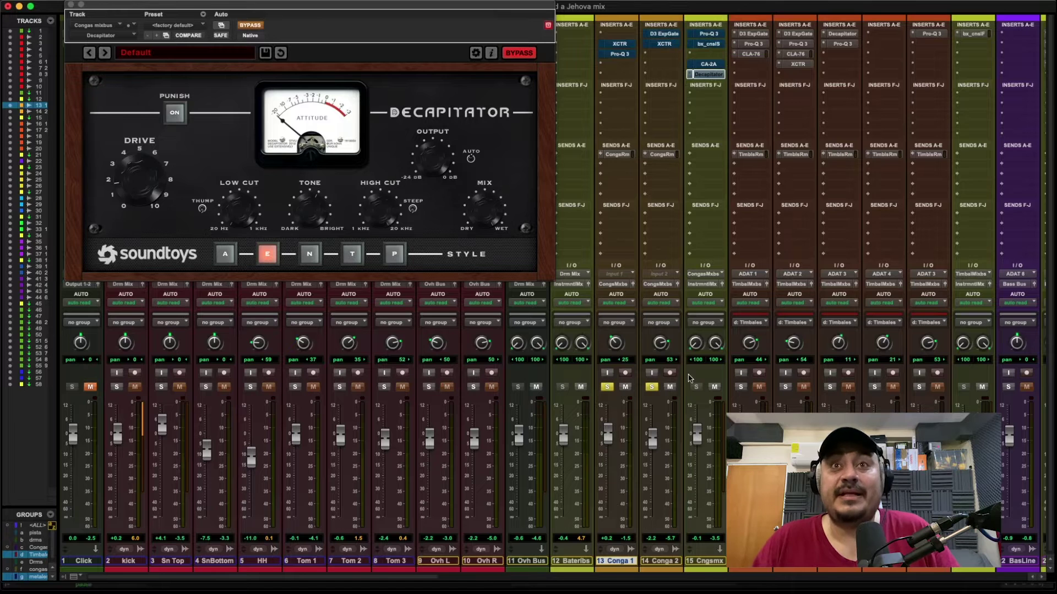
Play the soloed congas and re-enable the bypassed gate, XCTR and Pro-Q 3 inserts on the Conga 1 and Conga 2 tracks.
key(space)
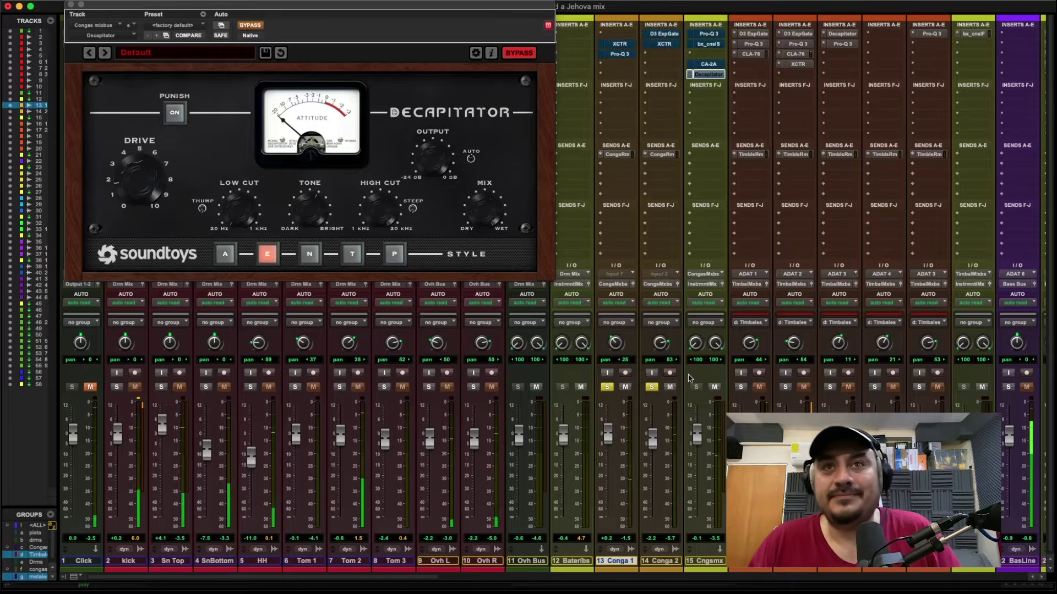
super+click(619, 45)
super+click(620, 55)
super+click(663, 34)
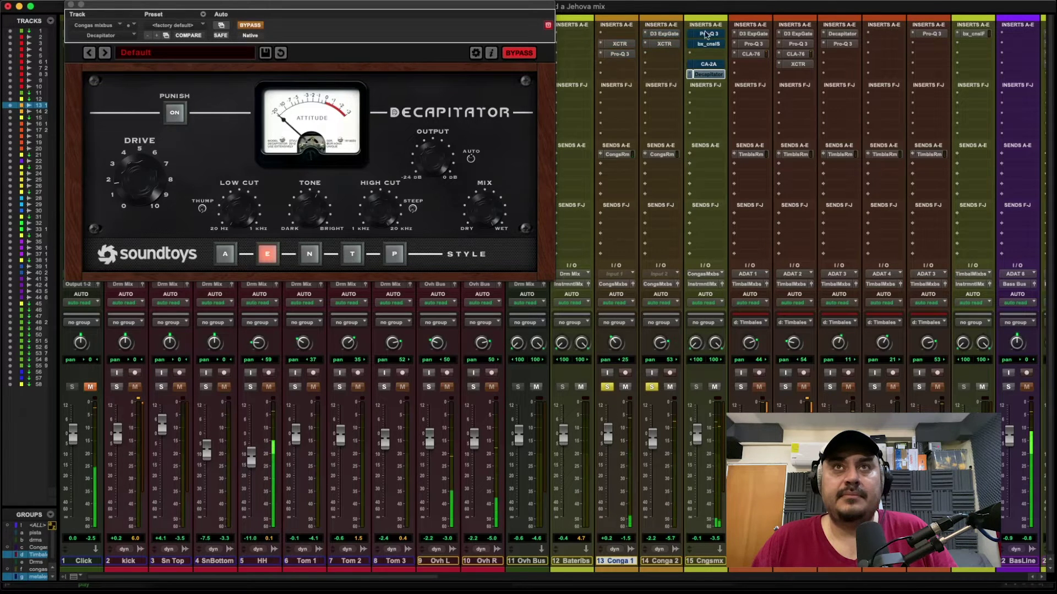
Re-enable the Pro-Q 3, bx_console, CA-2A and Decapitator one after another on the congas mix bus during playback.
super+click(706, 34)
super+click(708, 44)
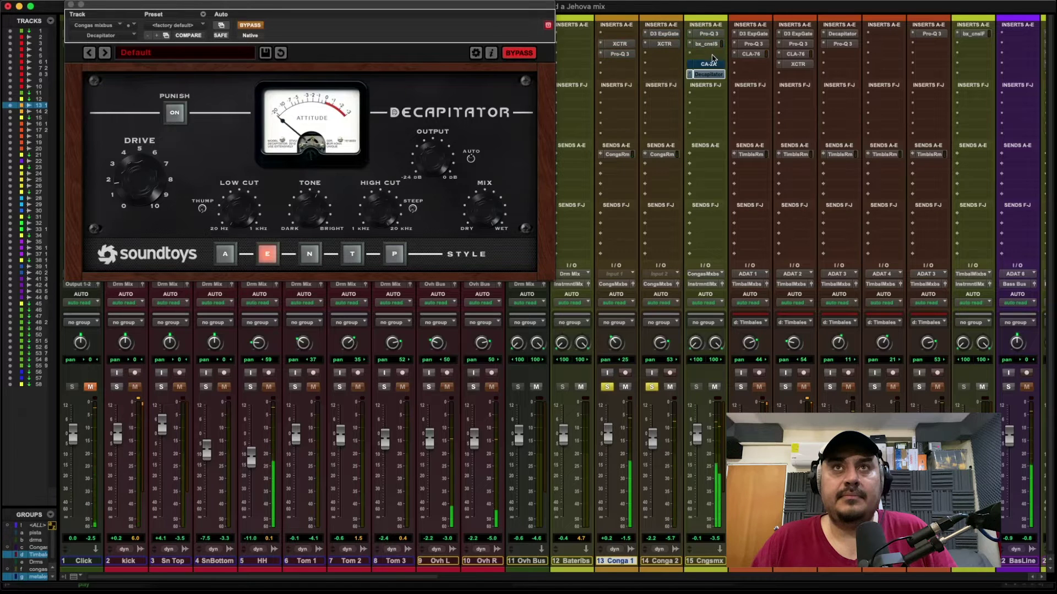
right_click(710, 62)
click(689, 66)
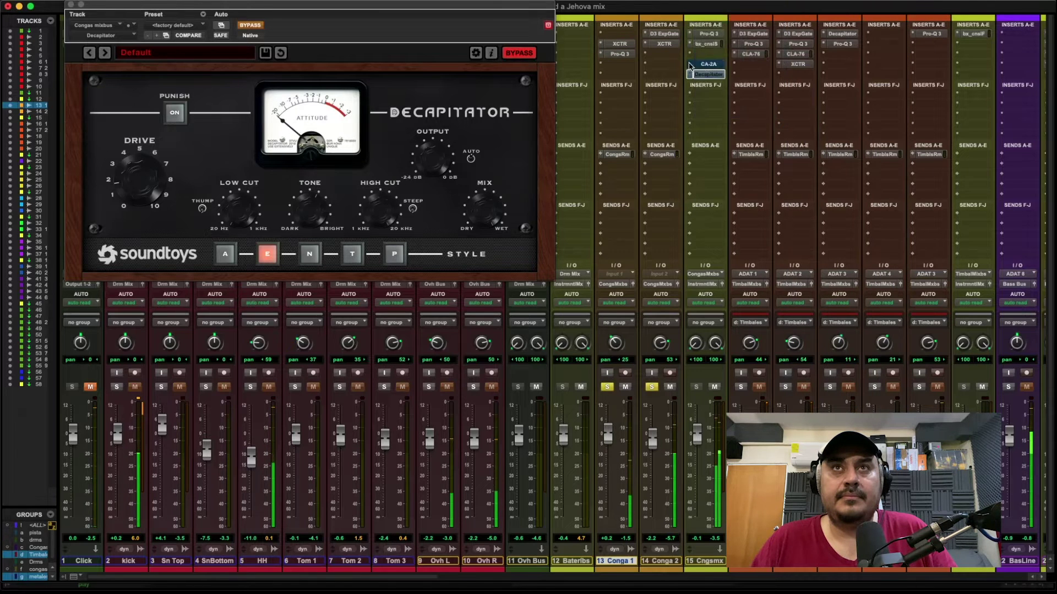
super+click(708, 73)
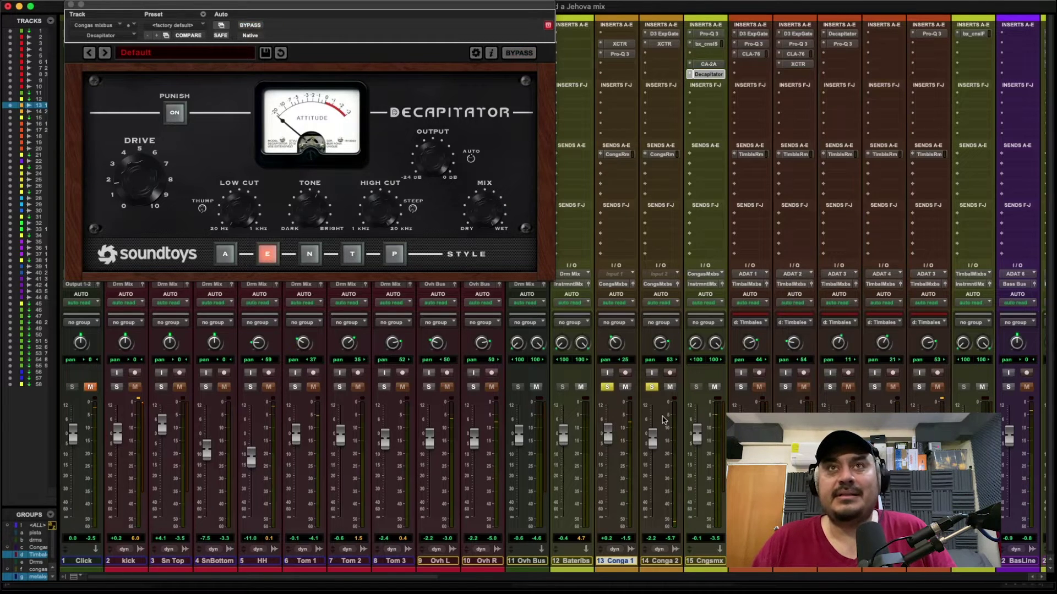
Take both congas out of solo and solo the timbales tracks together with Campanas, Ovh Timbal and Wiro.
alt+click(652, 388)
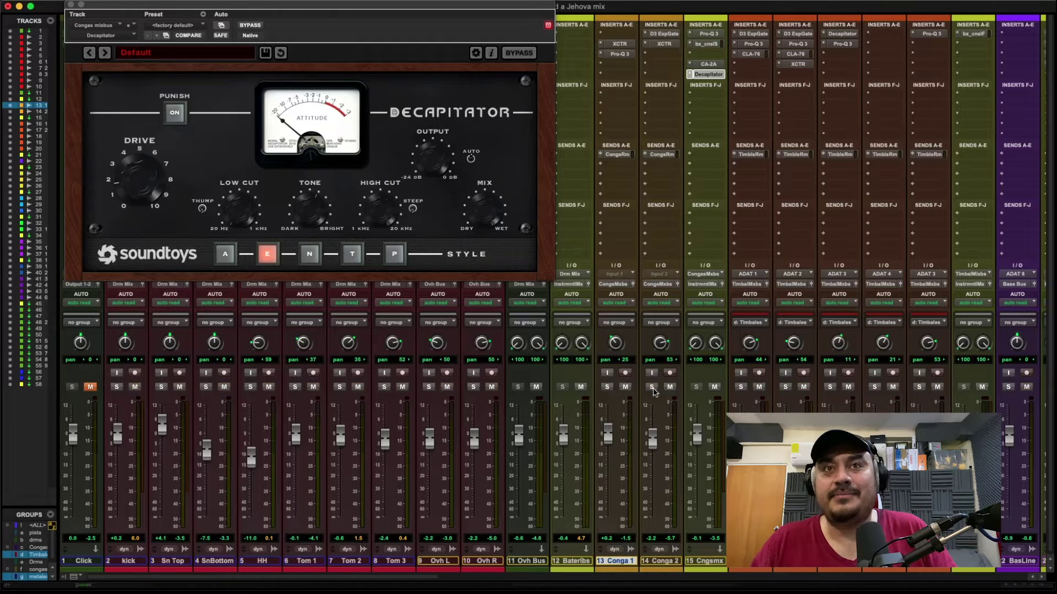
key(super+equal)
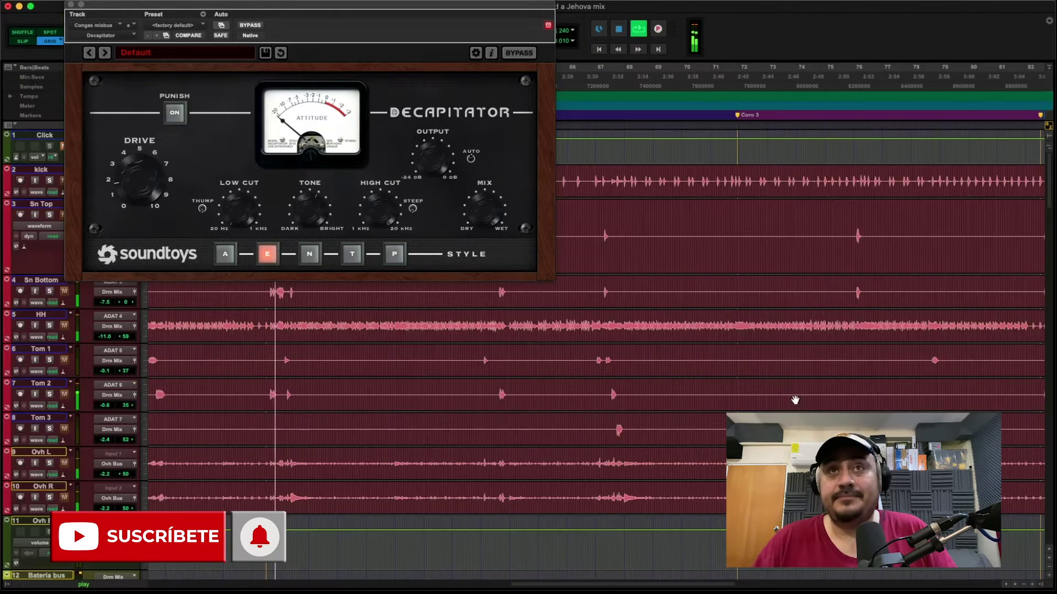
scroll(598, 378, down, 10)
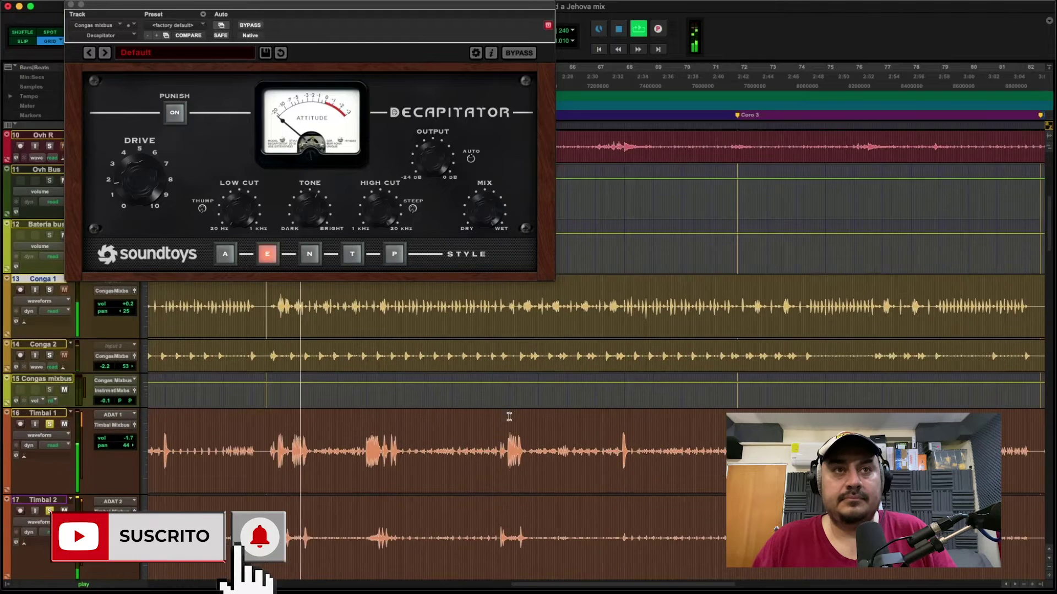
scroll(509, 417, down, 3)
scroll(501, 417, down, 3)
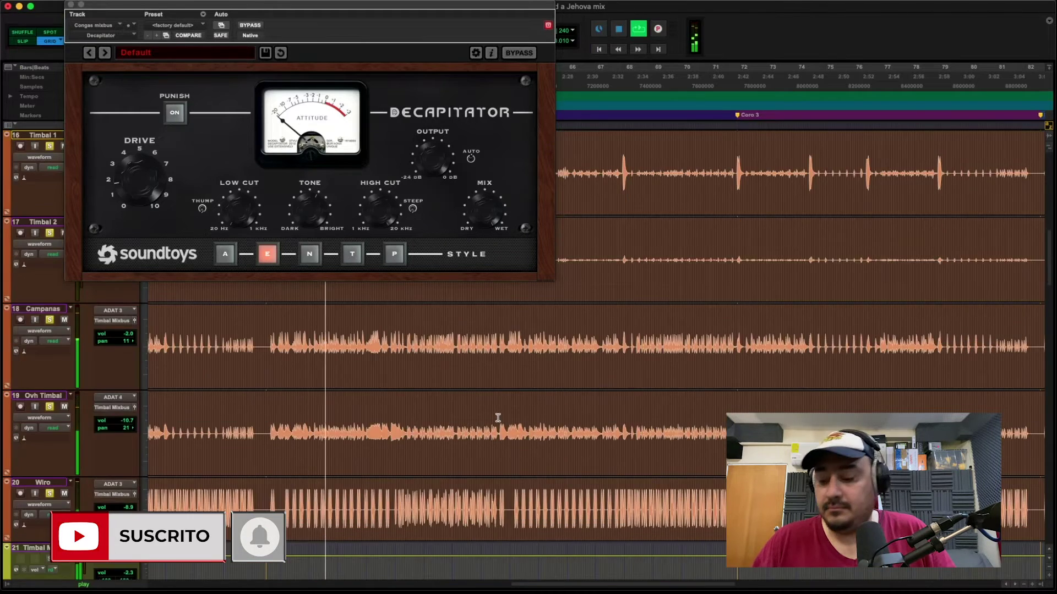
key(super+equal)
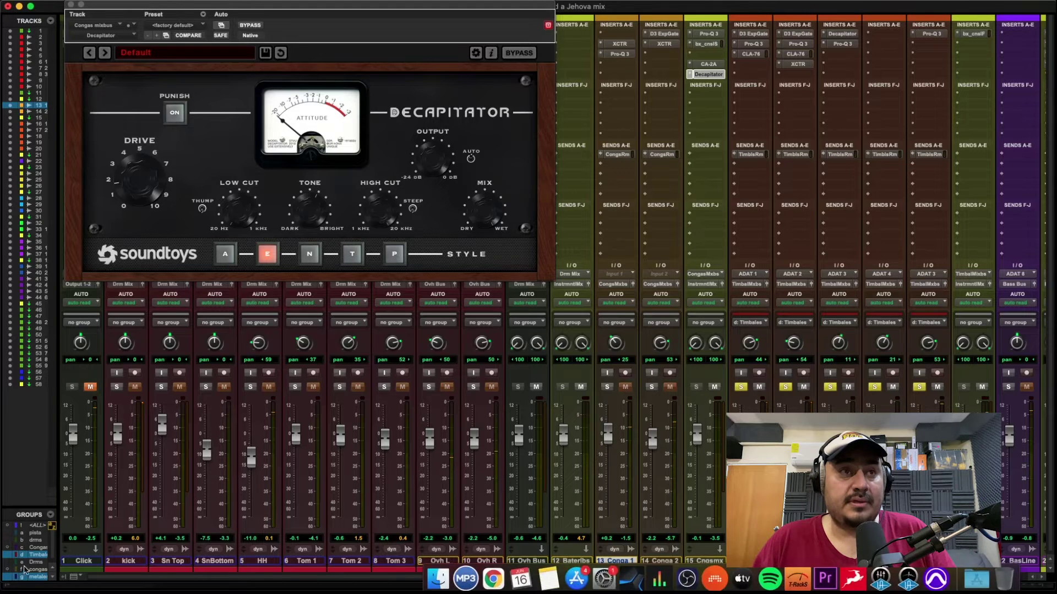
Turn off the Timbales group so the Wiro alone leaves solo, and close the Decapitator window.
click(38, 556)
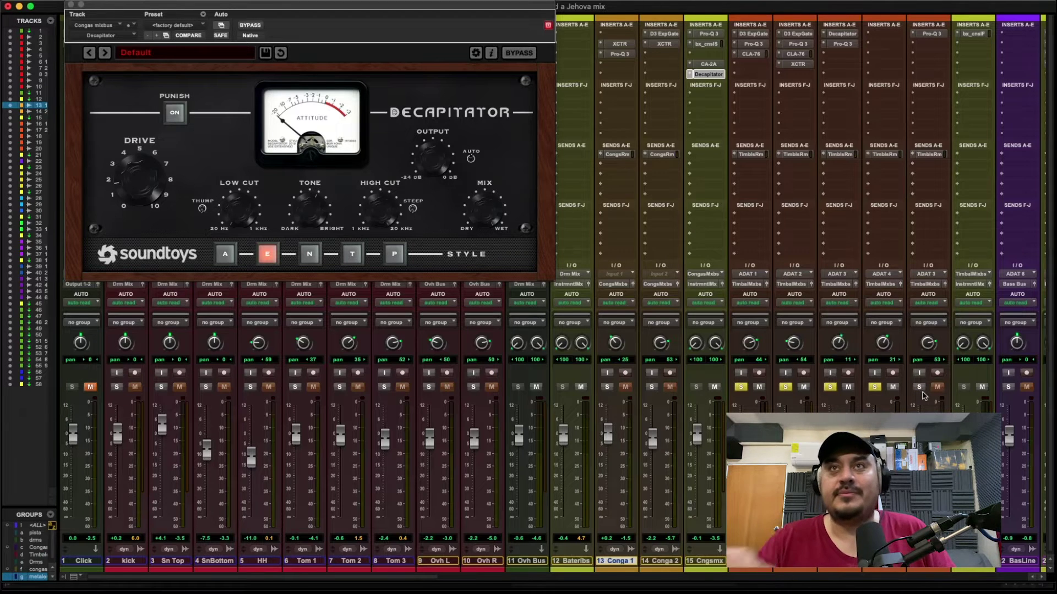
scroll(837, 282, right, 1)
scroll(836, 282, right, 3)
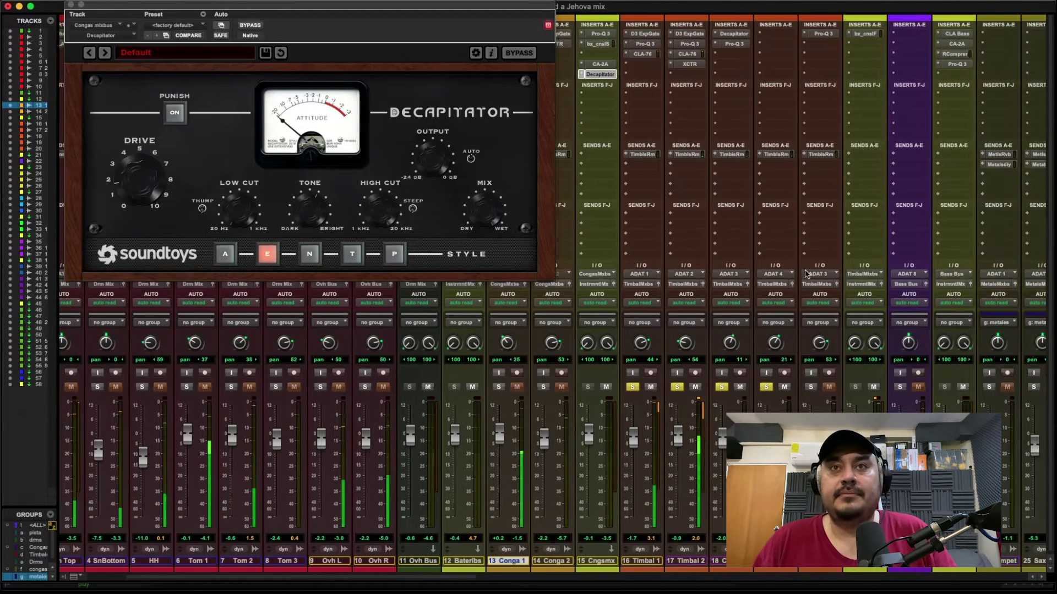
click(70, 5)
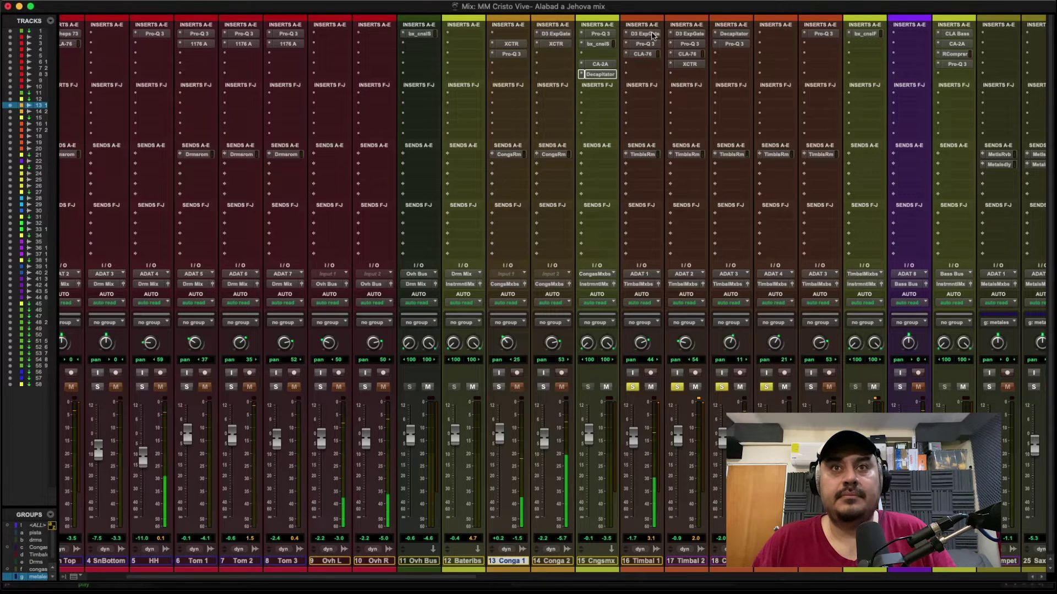
Examine the Expander/Gate settings on the Timbal 1 and Timbal 2 tracks.
click(649, 34)
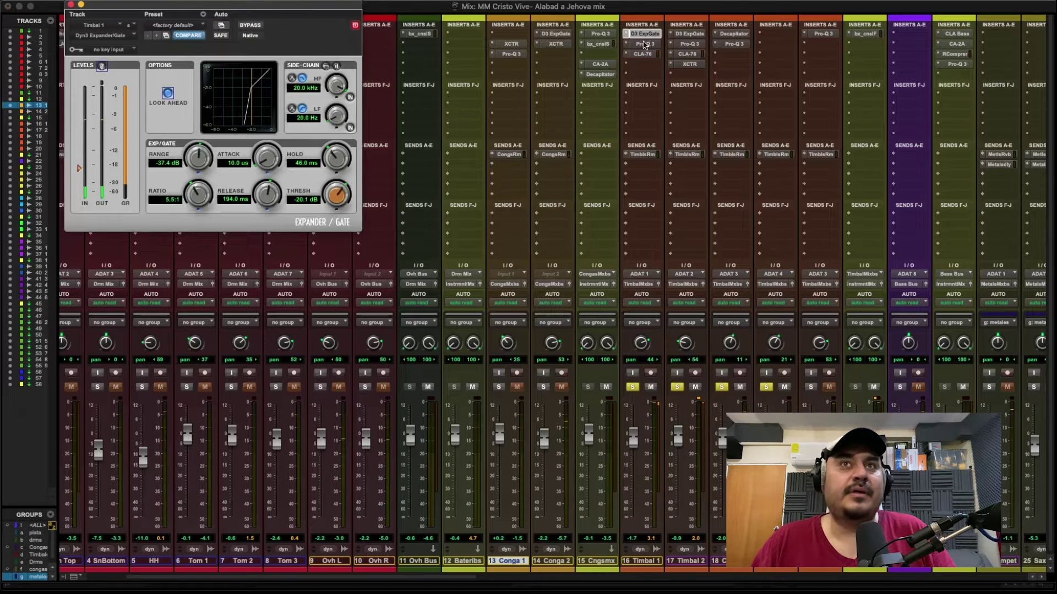
click(687, 34)
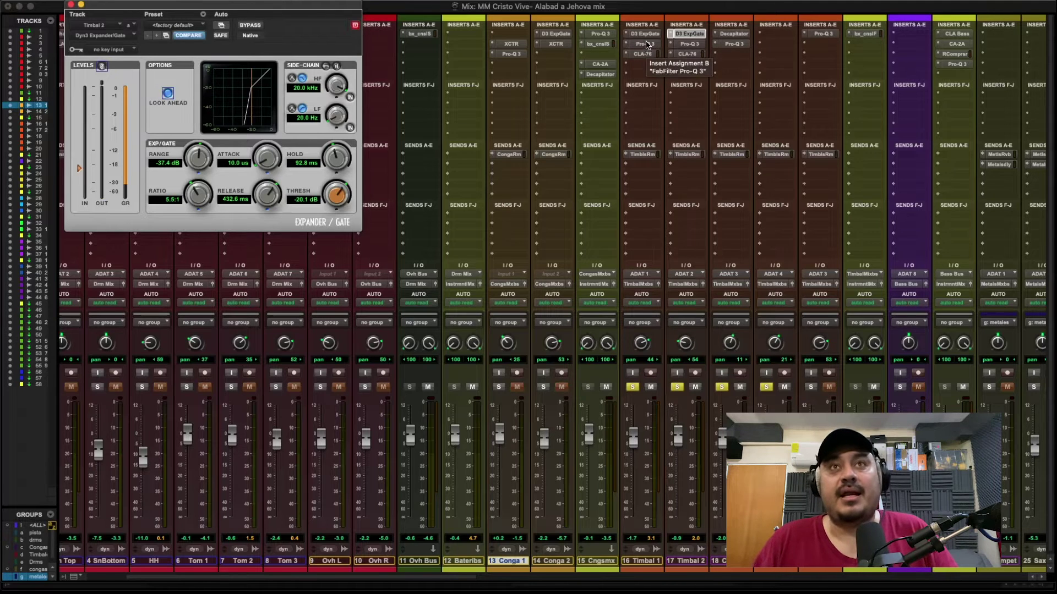
key(space)
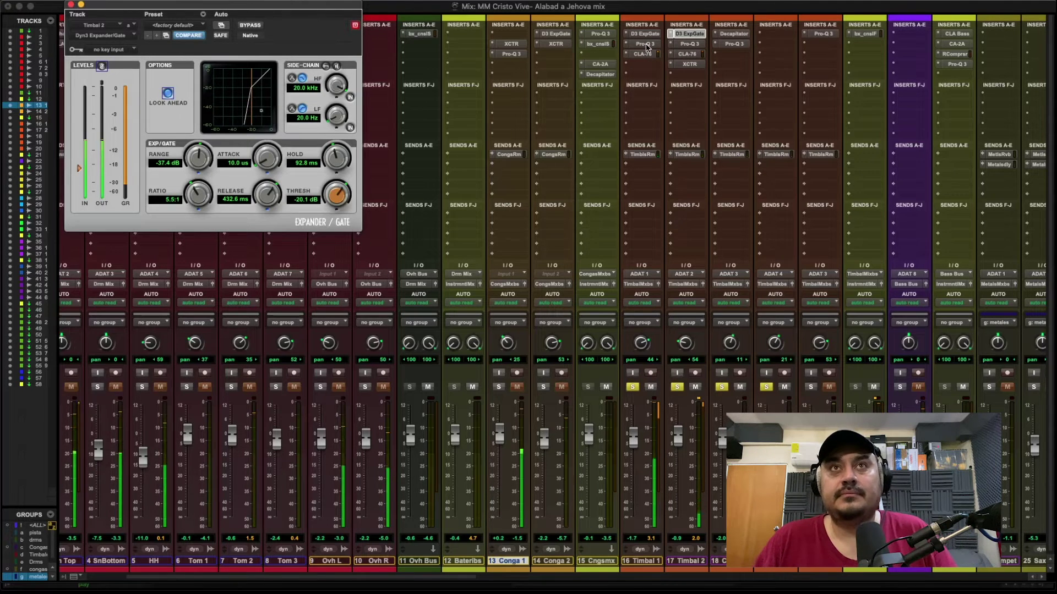
Open the Pro-Q 3 on Timbal 1 and examine its low, mid and high EQ bands during playback.
click(645, 44)
key(space)
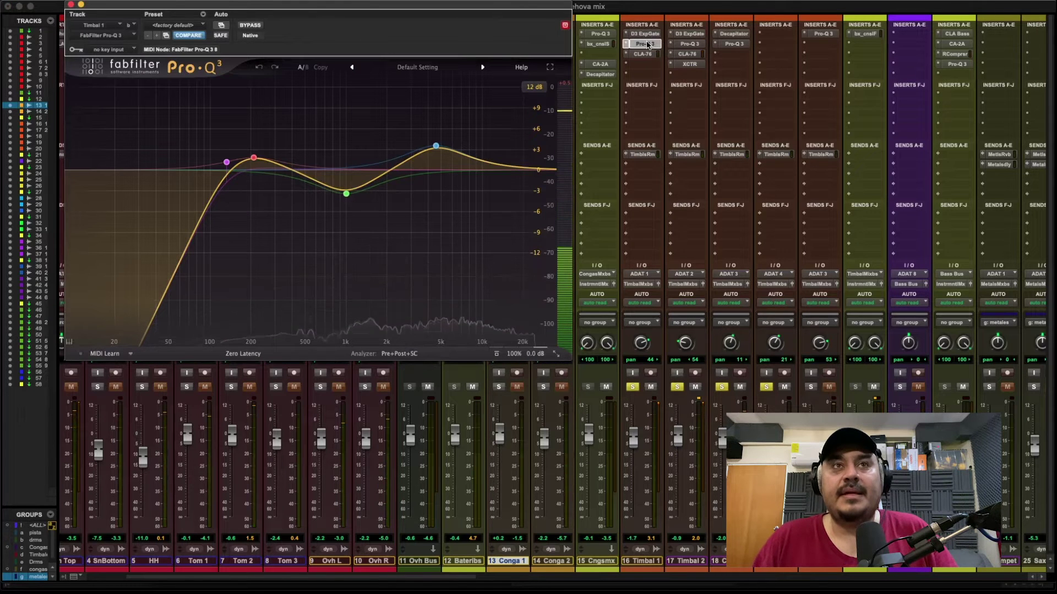
key(space)
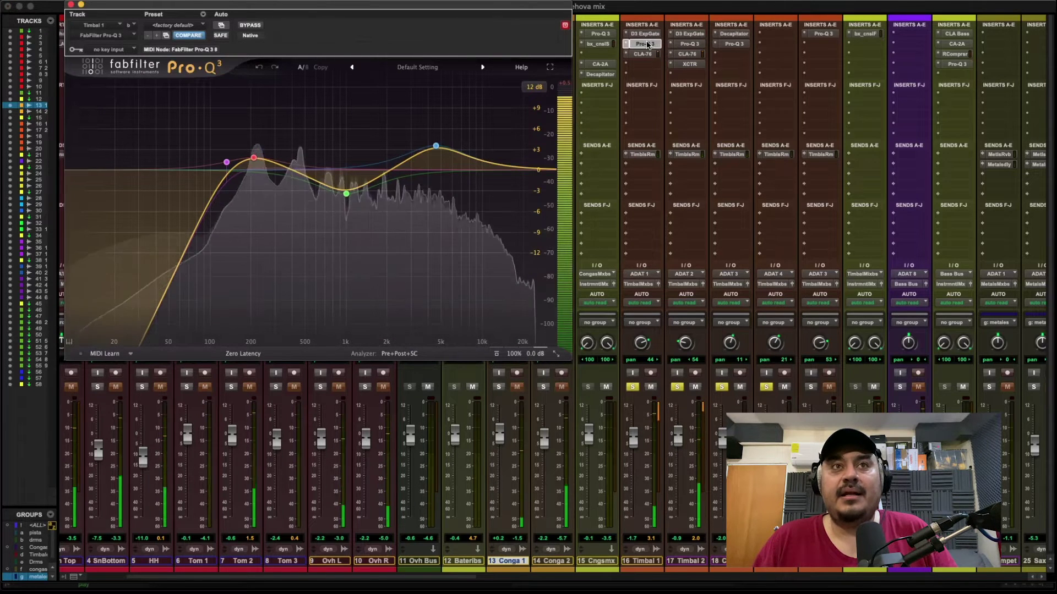
mouse_move(245, 181)
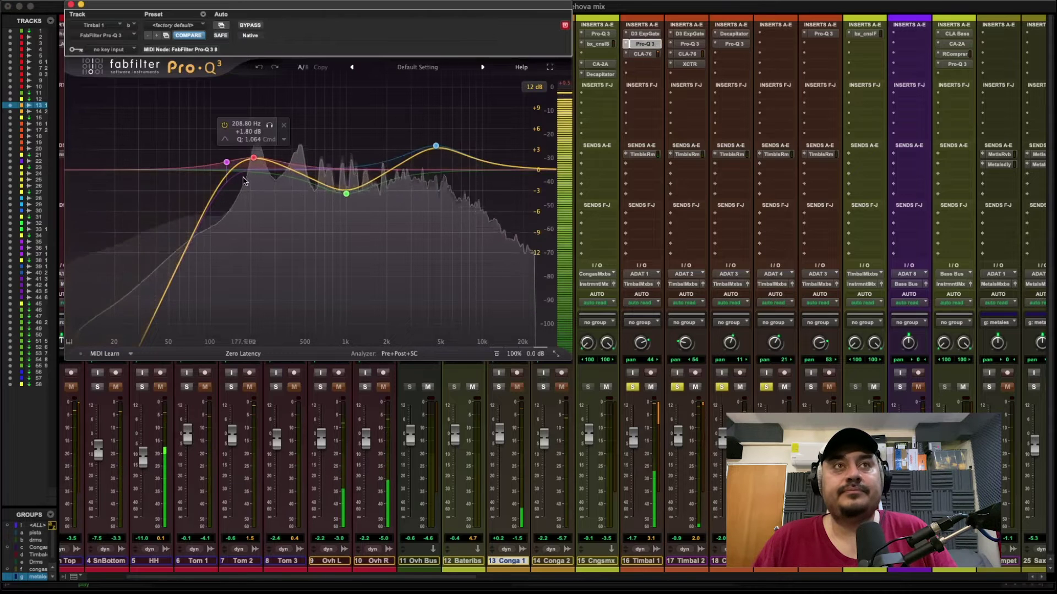
mouse_move(437, 148)
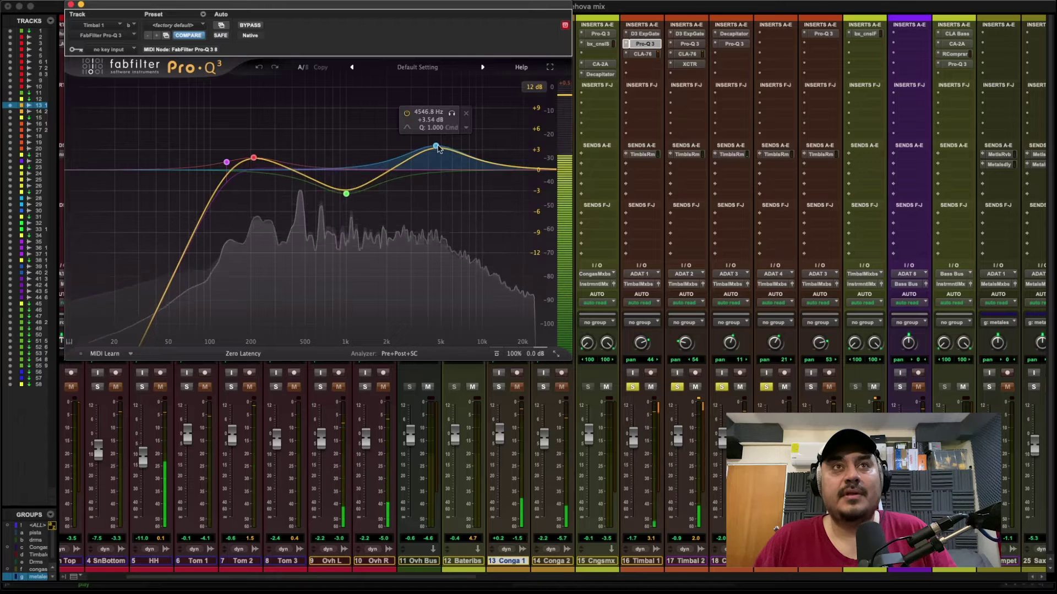
mouse_move(344, 193)
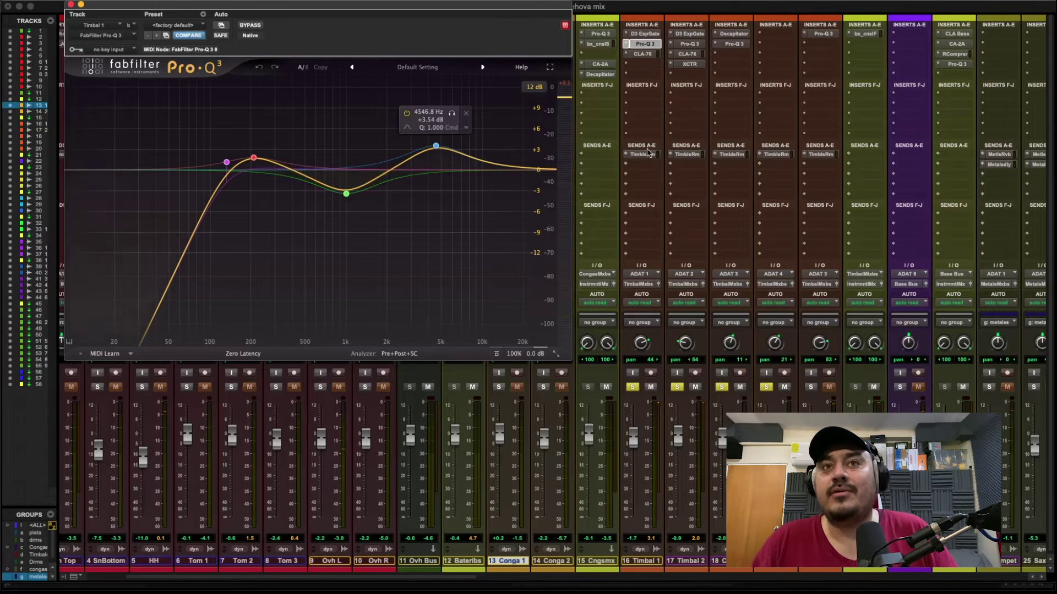
Compare Timbal 1 with its Pro-Q 3 and CLA-76 bypassed and active, with Campanas out of solo.
super+click(633, 388)
key(space)
super+click(645, 44)
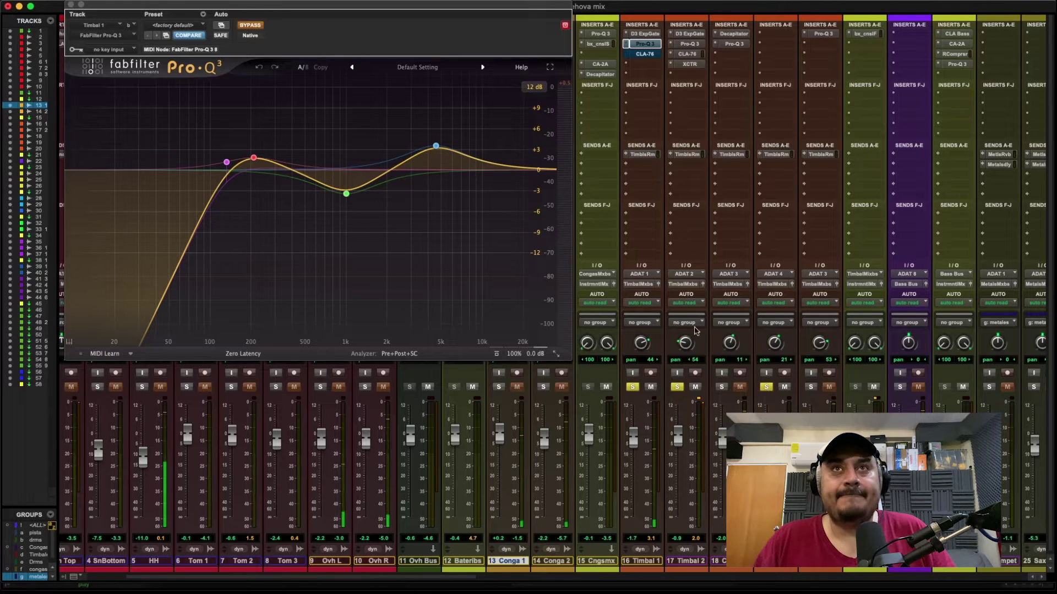
click(649, 55)
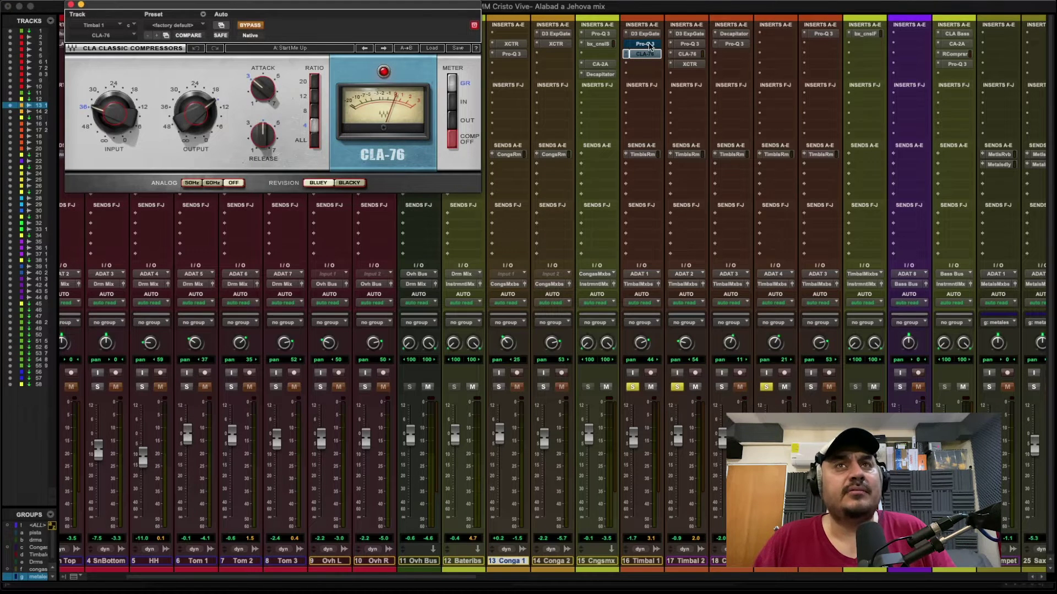
click(648, 44)
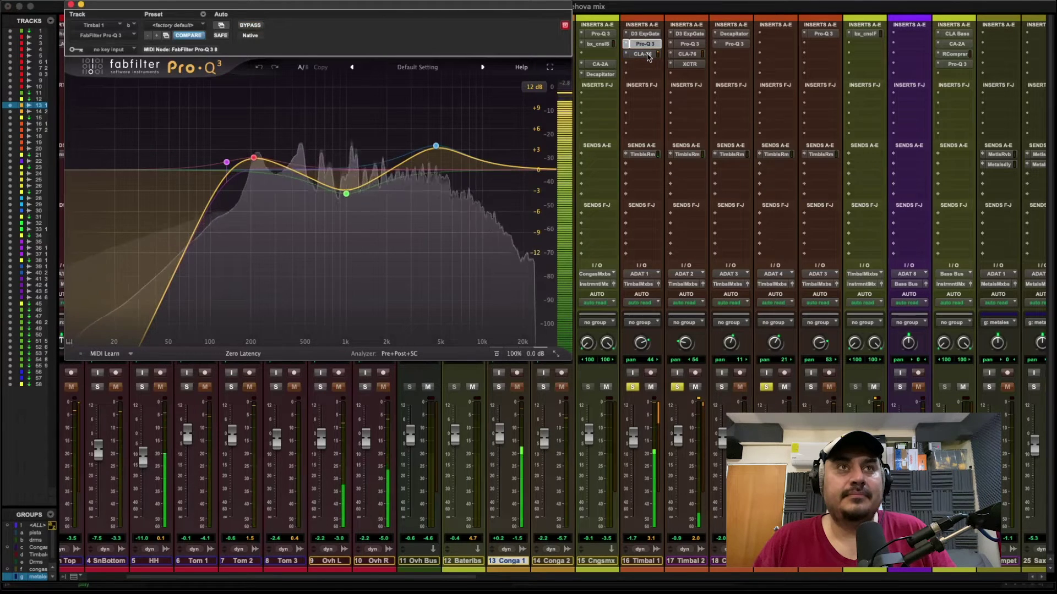
click(642, 54)
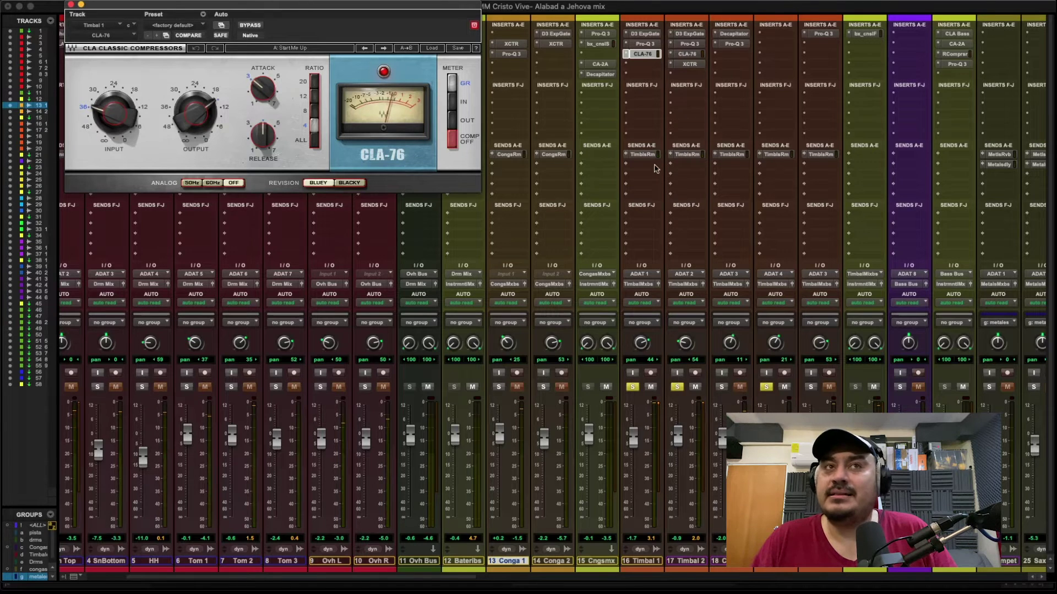
key(space)
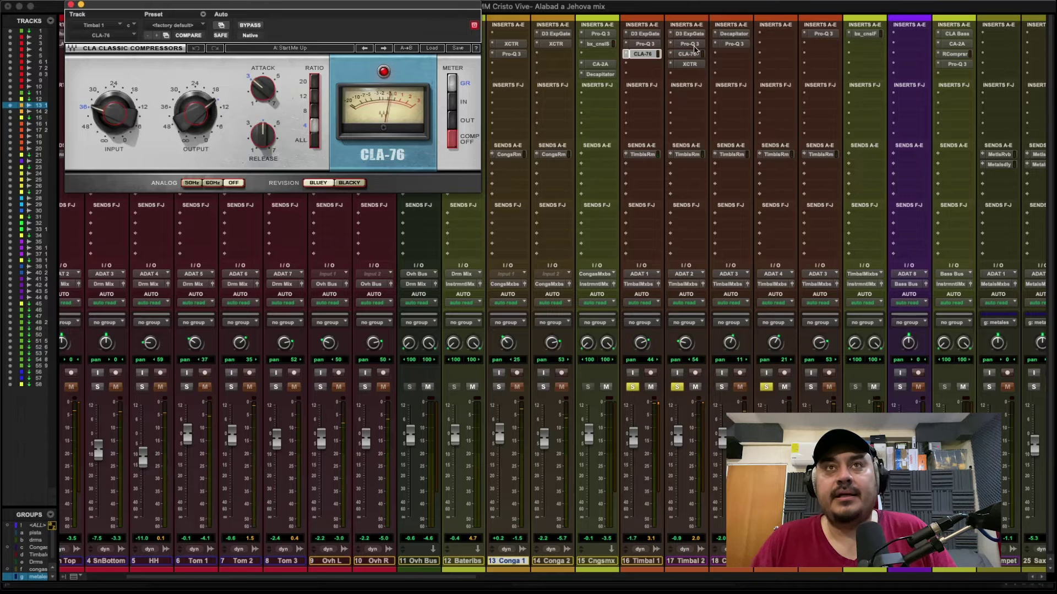
Open the Pro-Q 3 on Timbal 2 and examine its high boost, mid cut and low boost.
click(689, 44)
mouse_move(429, 126)
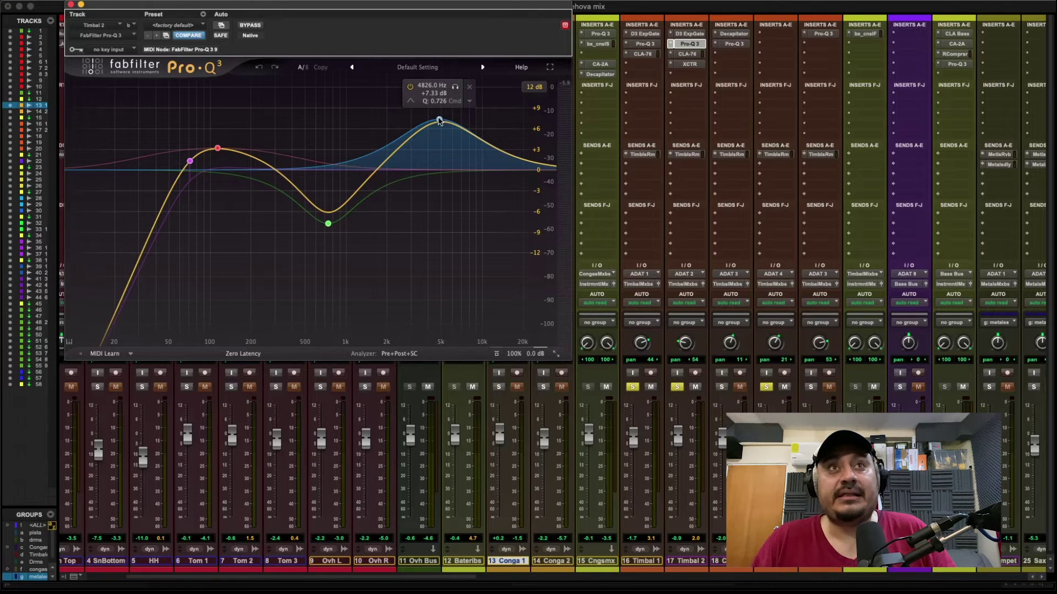
mouse_move(345, 225)
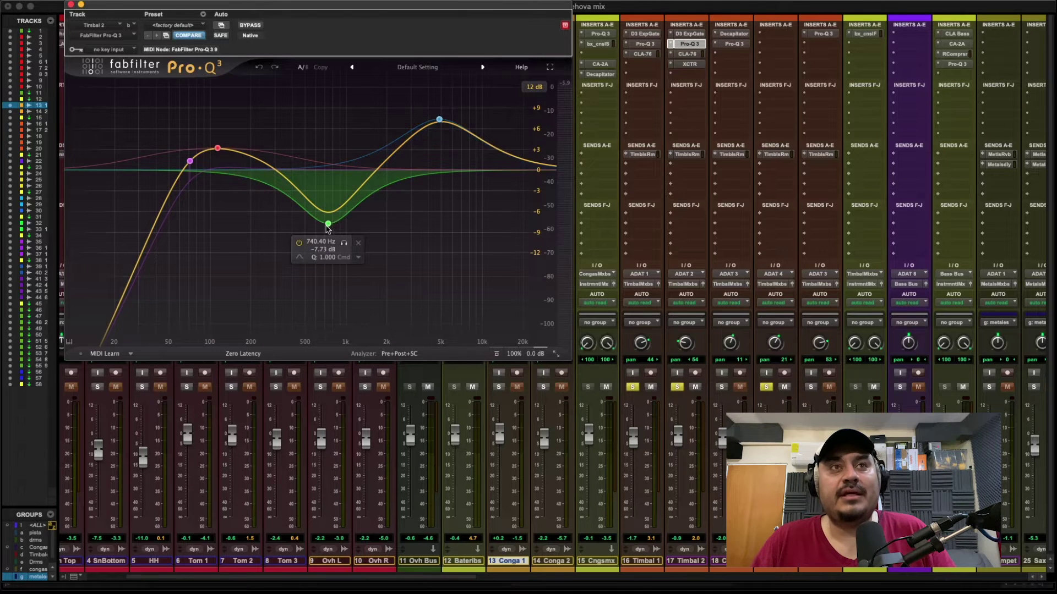
mouse_move(218, 150)
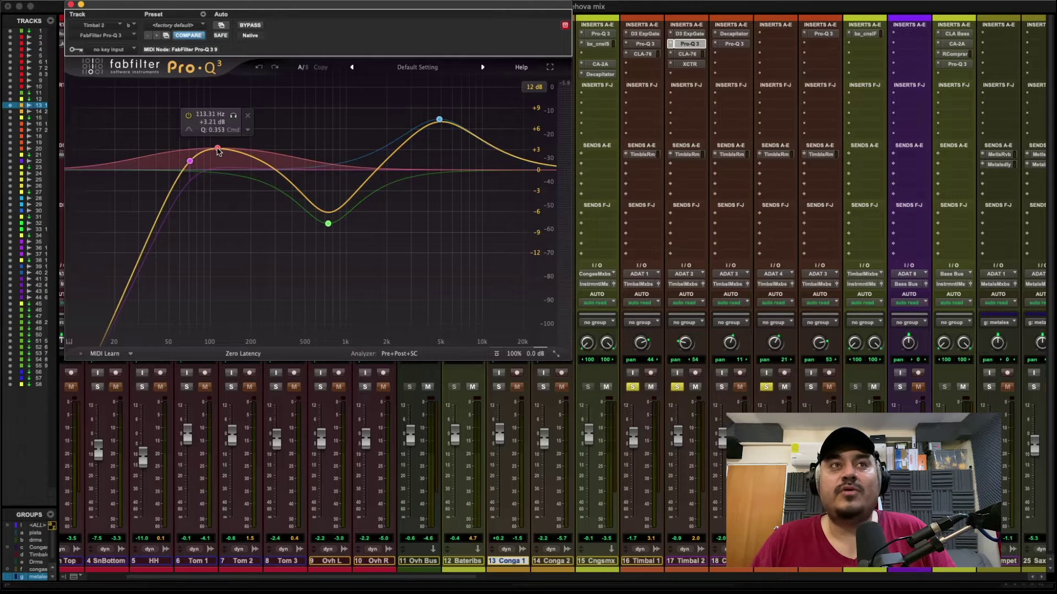
mouse_move(431, 165)
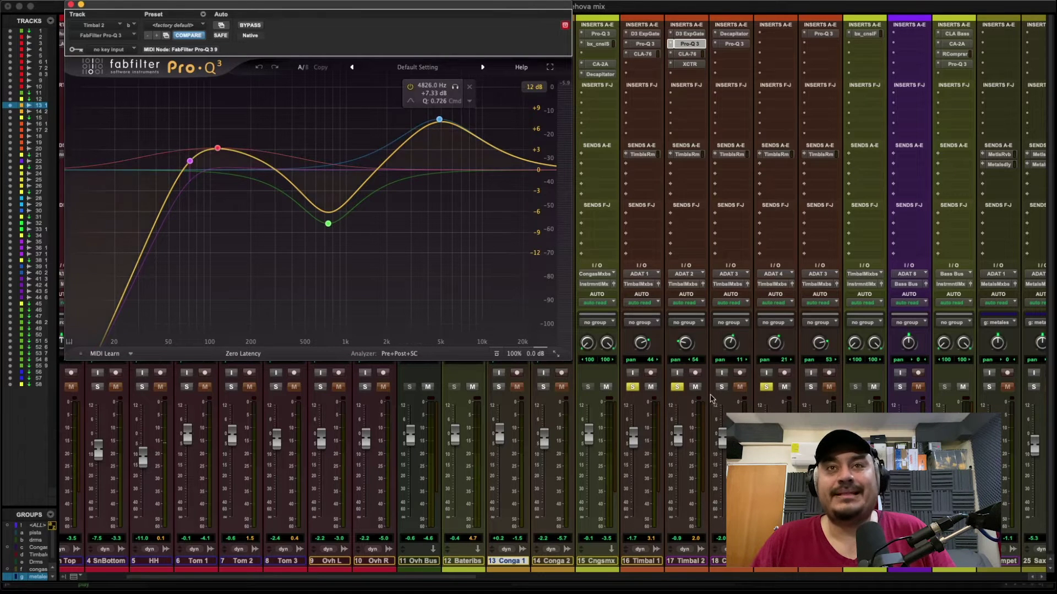
Play the timbales and examine the CLA-76 compressor and XCTR settings on Timbal 2.
key(space)
click(694, 56)
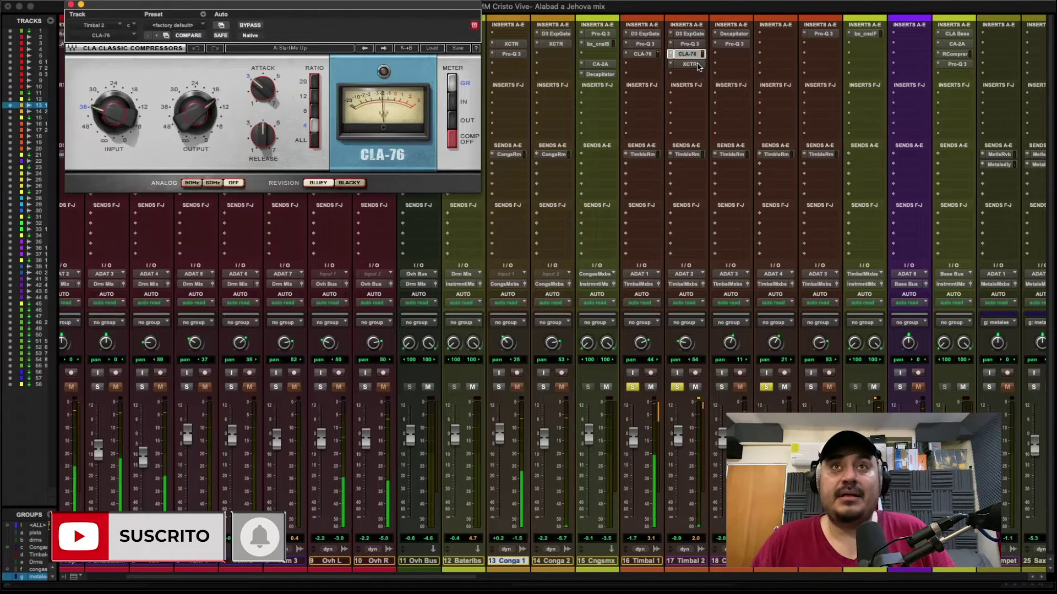
click(689, 65)
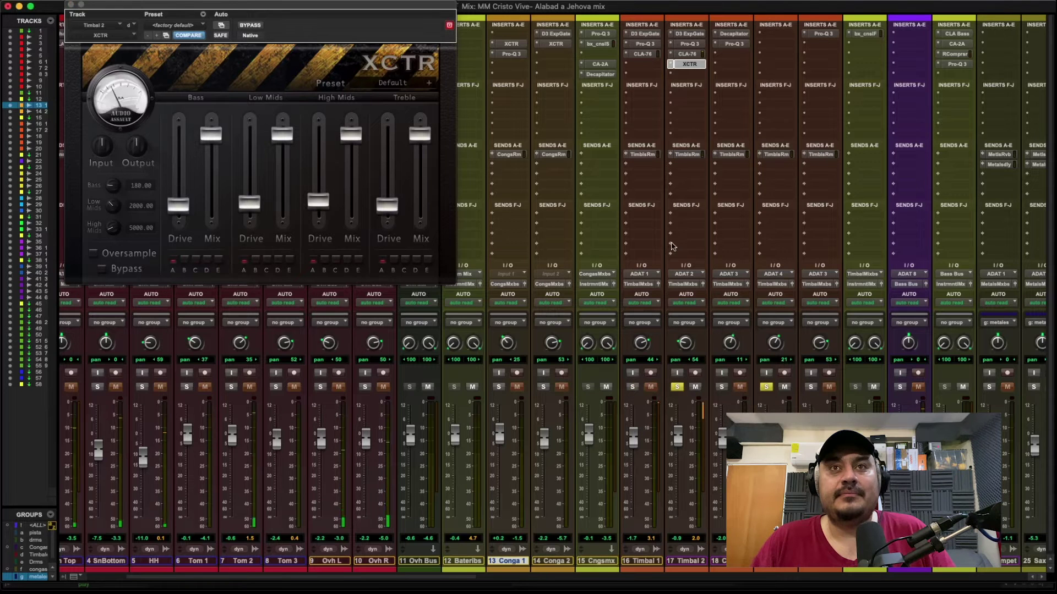
Play Timbal 1 and Timbal 2 separately and together with their inserts bypassed, taking Ovh Timbal out of solo.
super+click(688, 64)
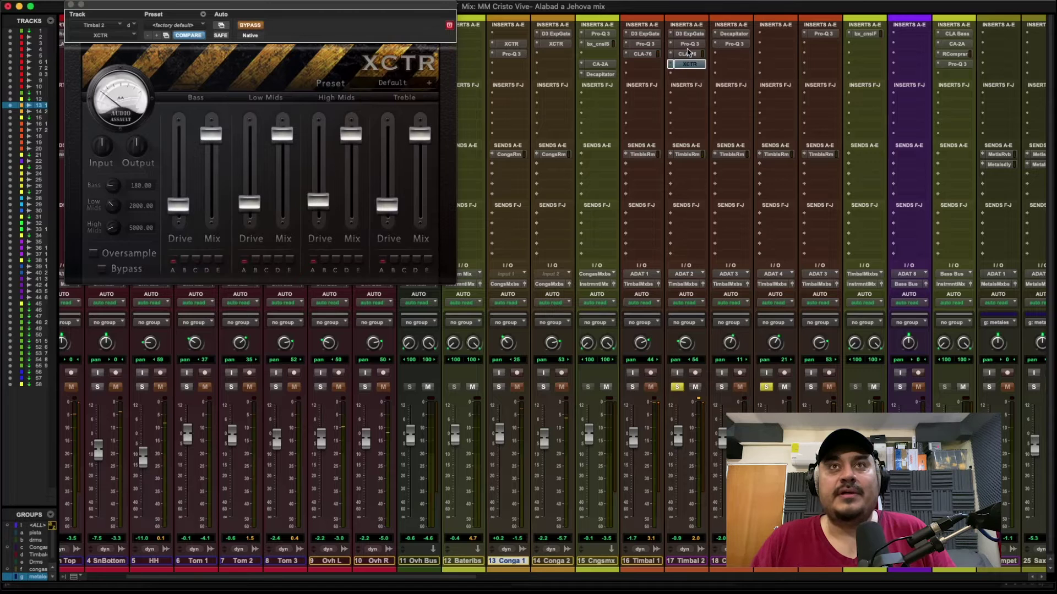
super+click(686, 53)
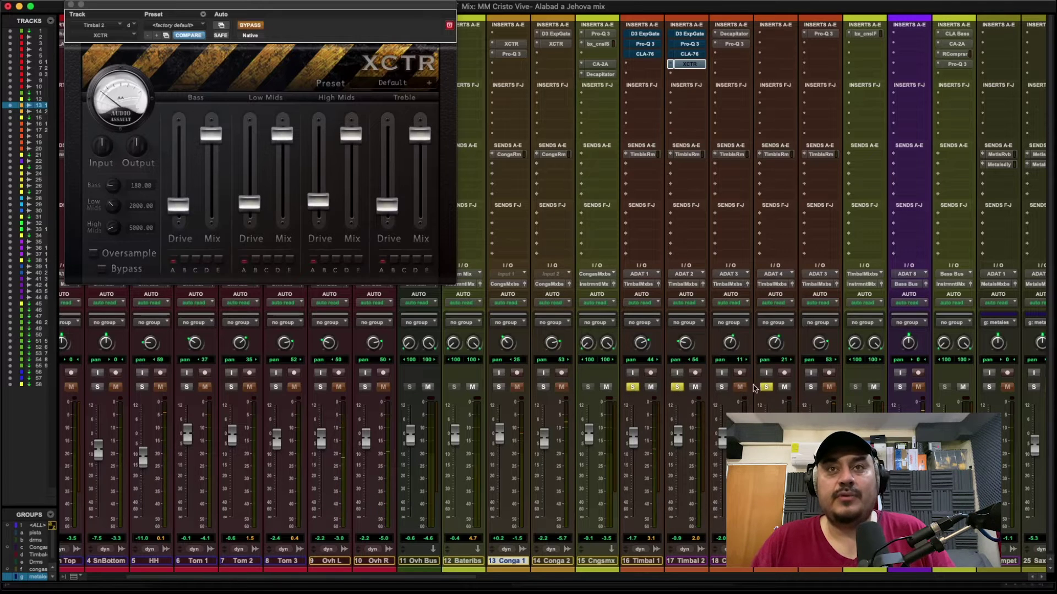
click(766, 387)
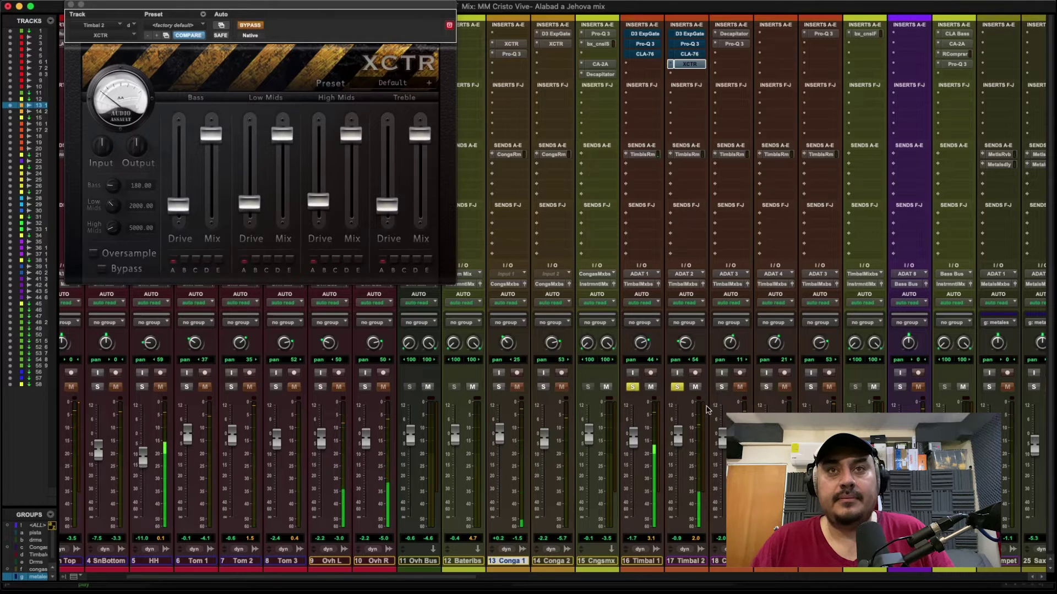
click(677, 387)
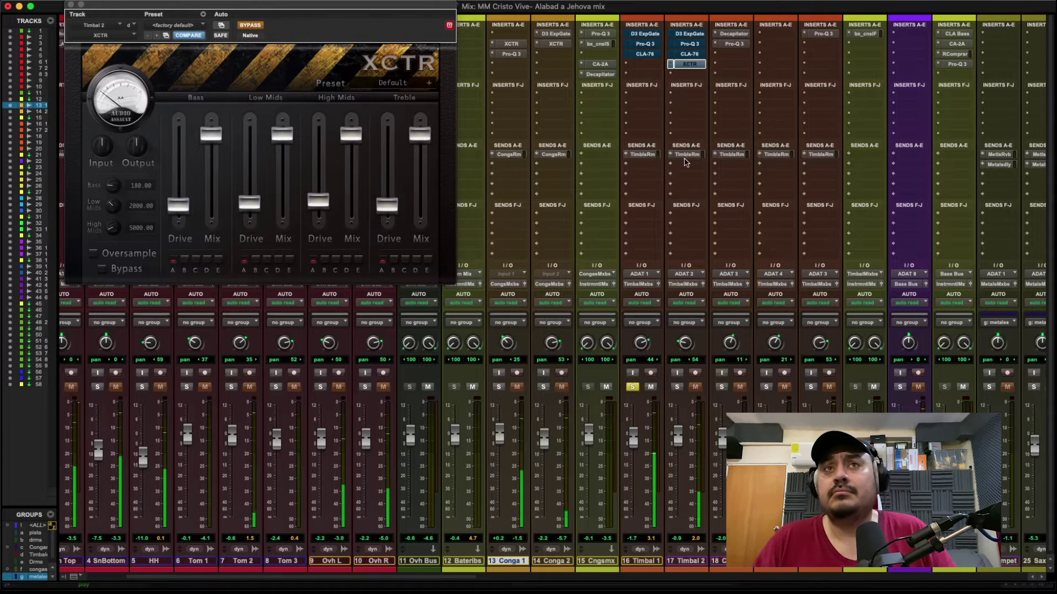
click(677, 386)
click(632, 387)
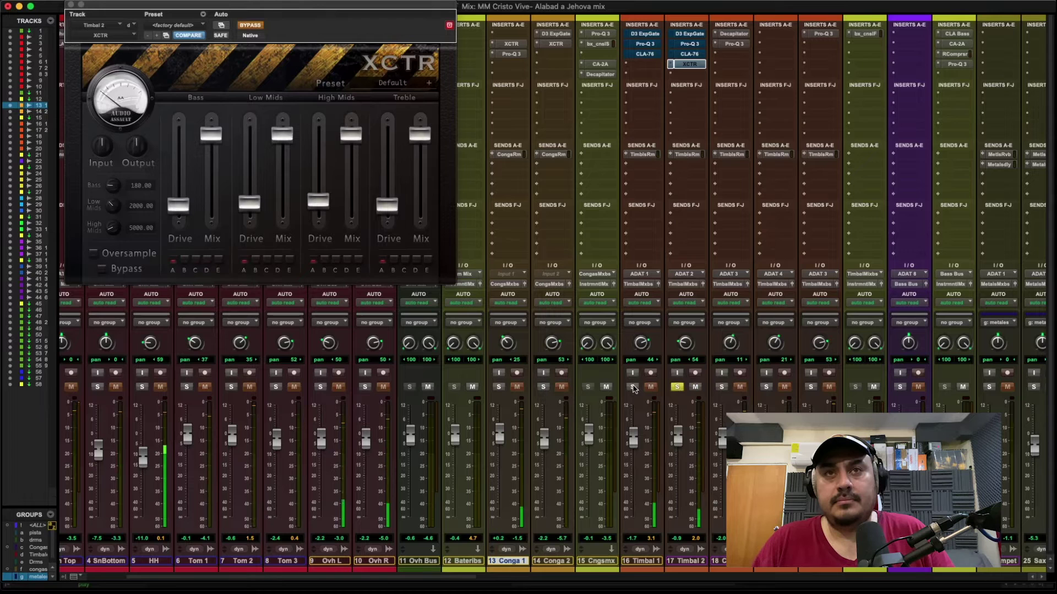
click(632, 387)
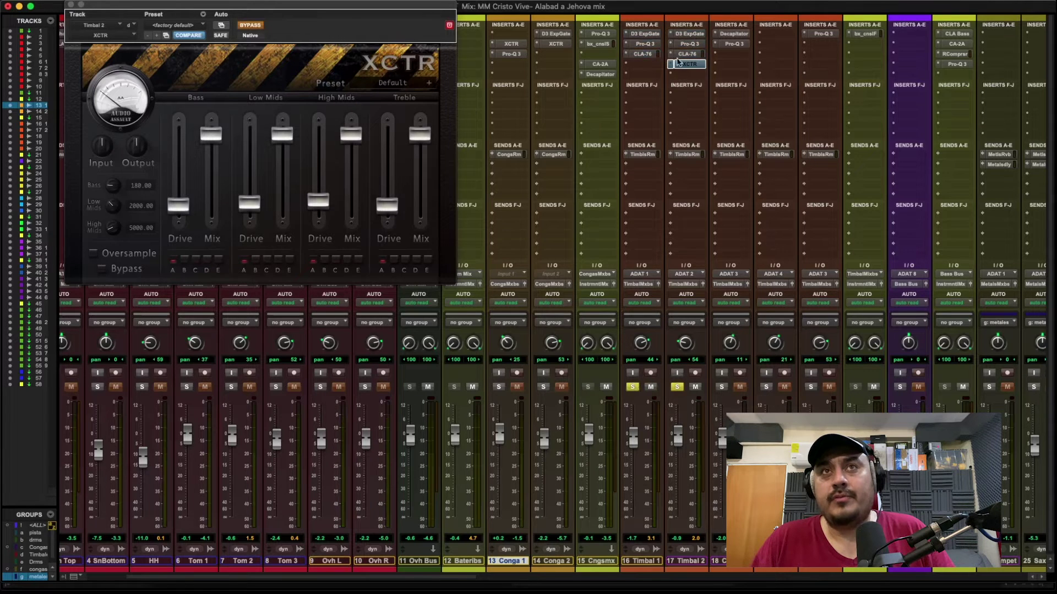
Examine the Expander/Gate settings on Timbal 1, close the plug-in and play both timbales with their inserts active.
click(645, 34)
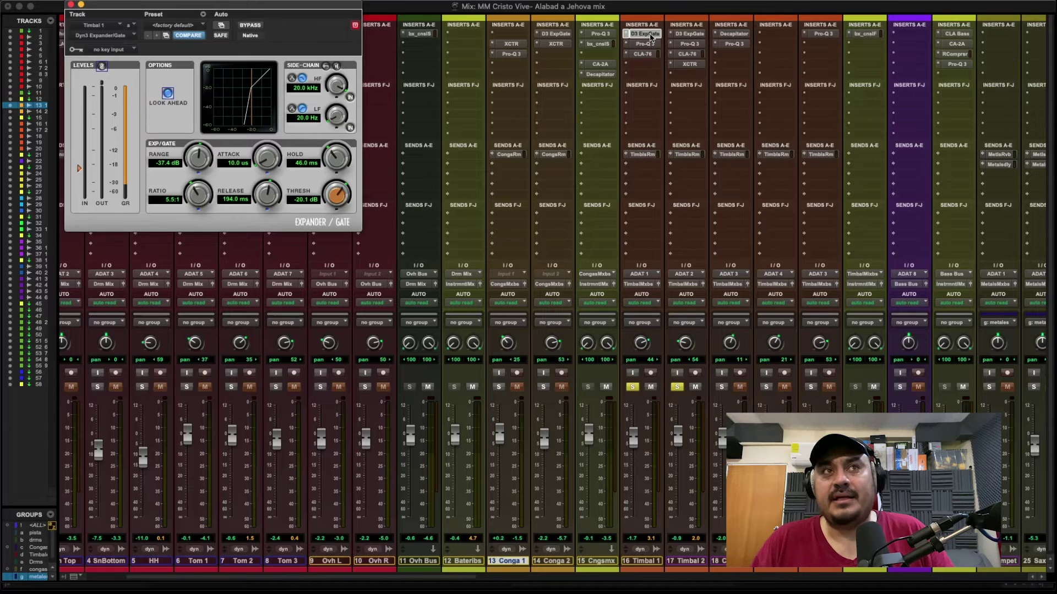
click(647, 34)
key(space)
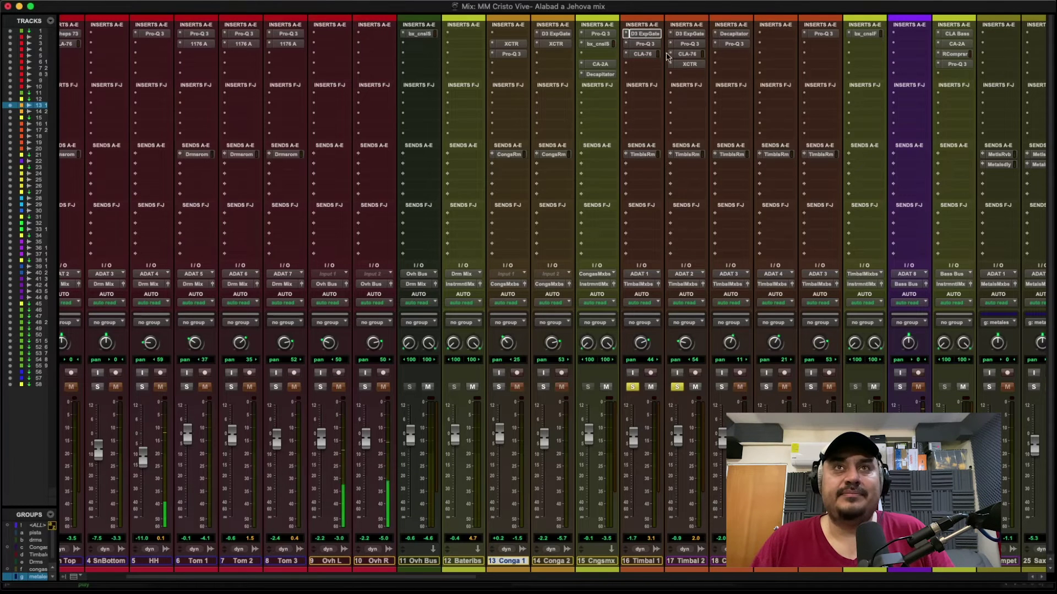
Add Campanas and Ovh Timbal to the soloed timbales during playback, and isolate Campanas.
click(721, 386)
click(766, 387)
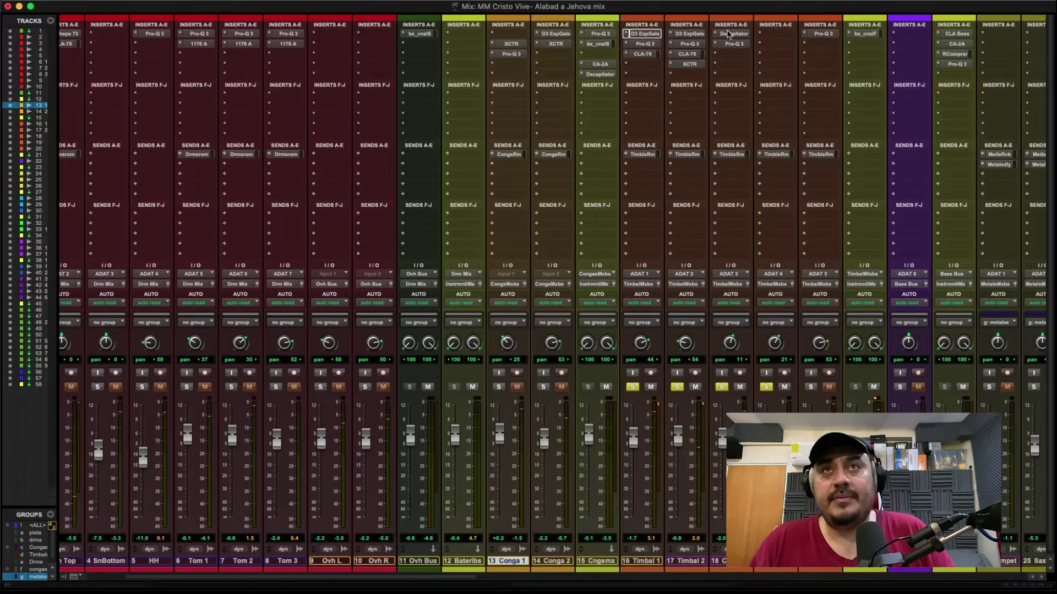
alt+click(721, 387)
click(722, 387)
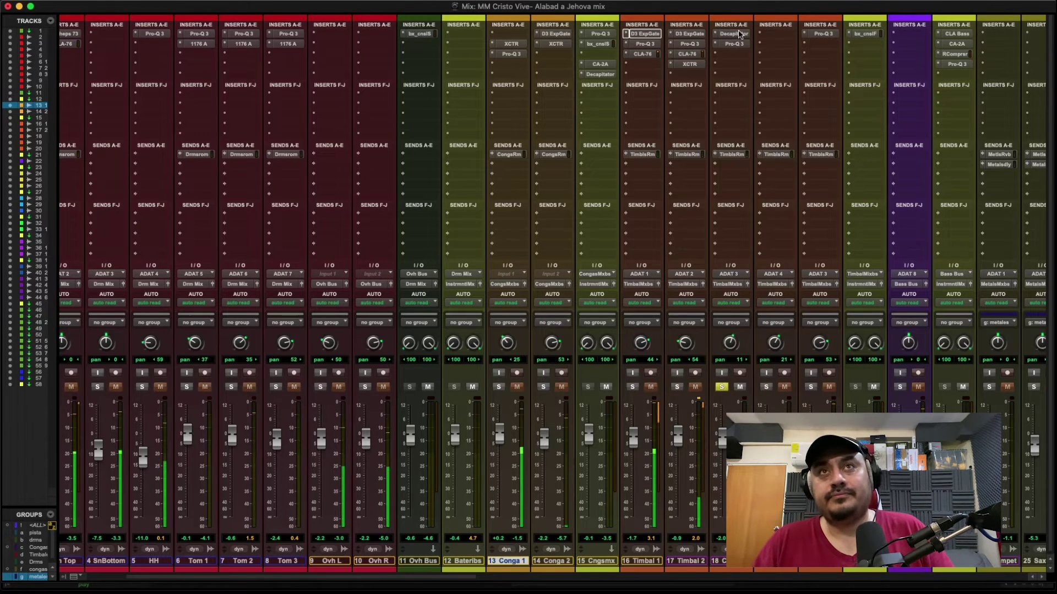
Open the Decapitator on Campanas and compare the track with its Decapitator and Pro-Q 3 bypassed and active.
click(737, 34)
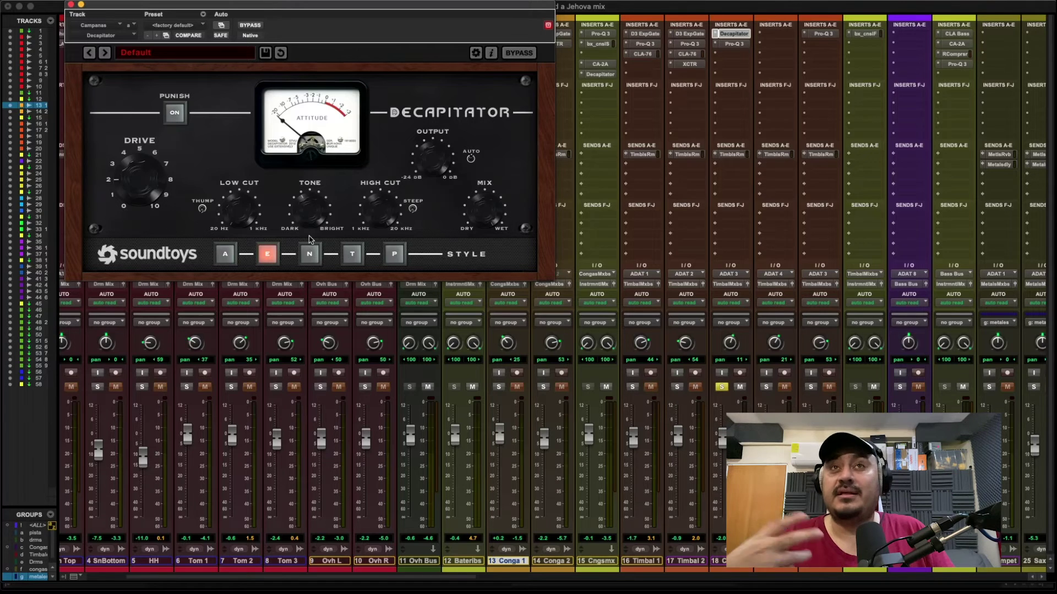
key(space)
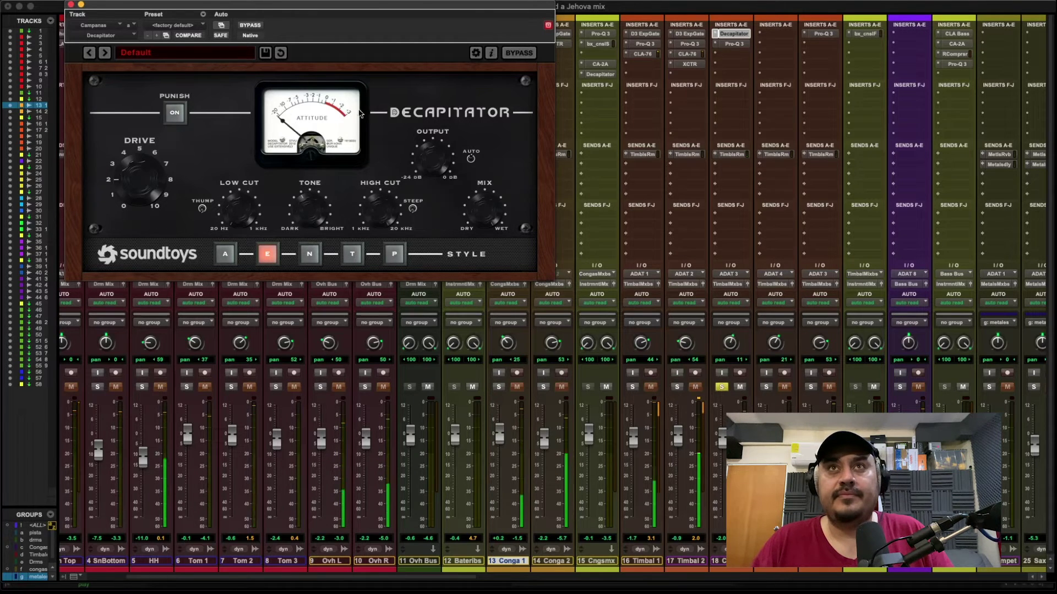
click(251, 26)
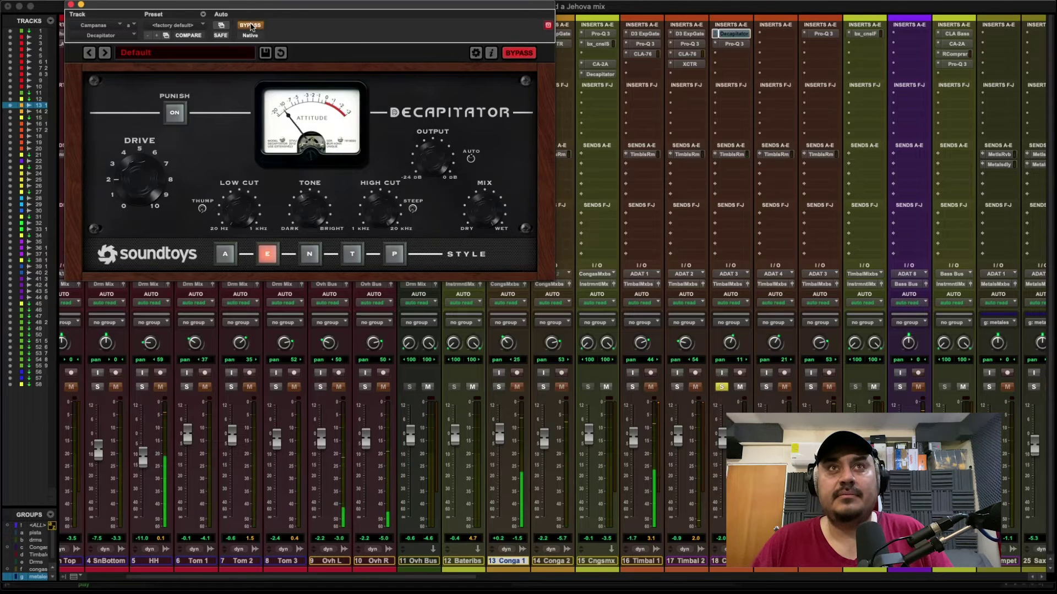
click(251, 26)
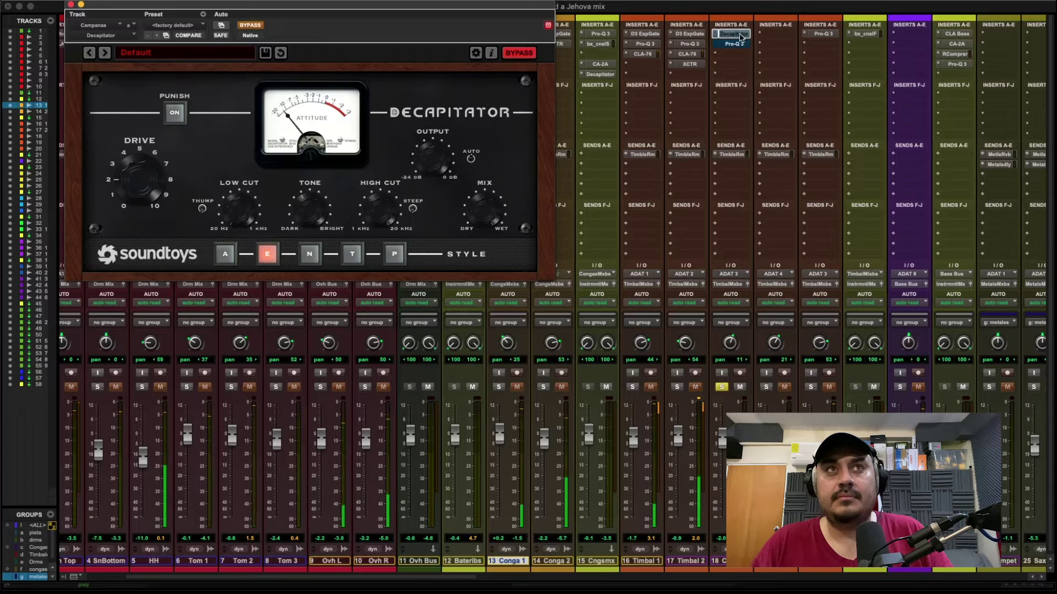
super+click(737, 34)
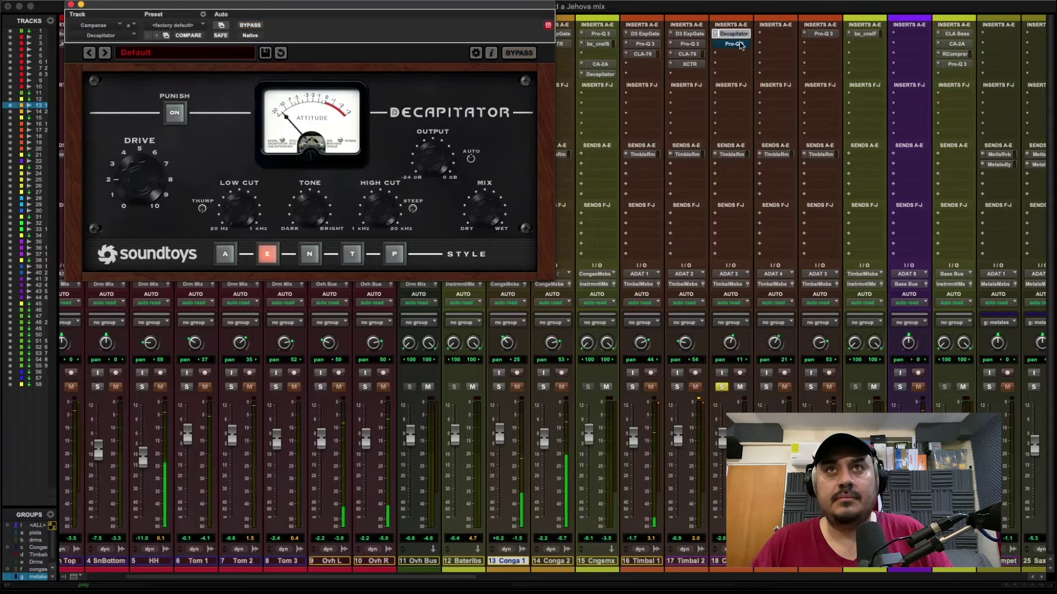
super+click(737, 44)
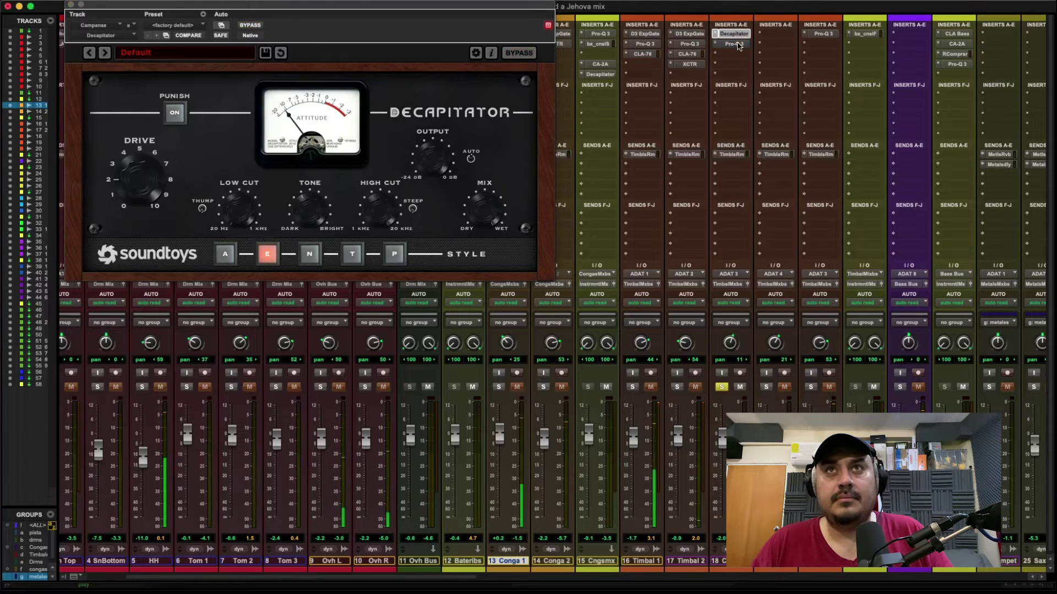
Examine the Pro-Q 3 bands on Campanas, and listen with Campanas out of solo and with Ovh Timbal soloed.
click(737, 44)
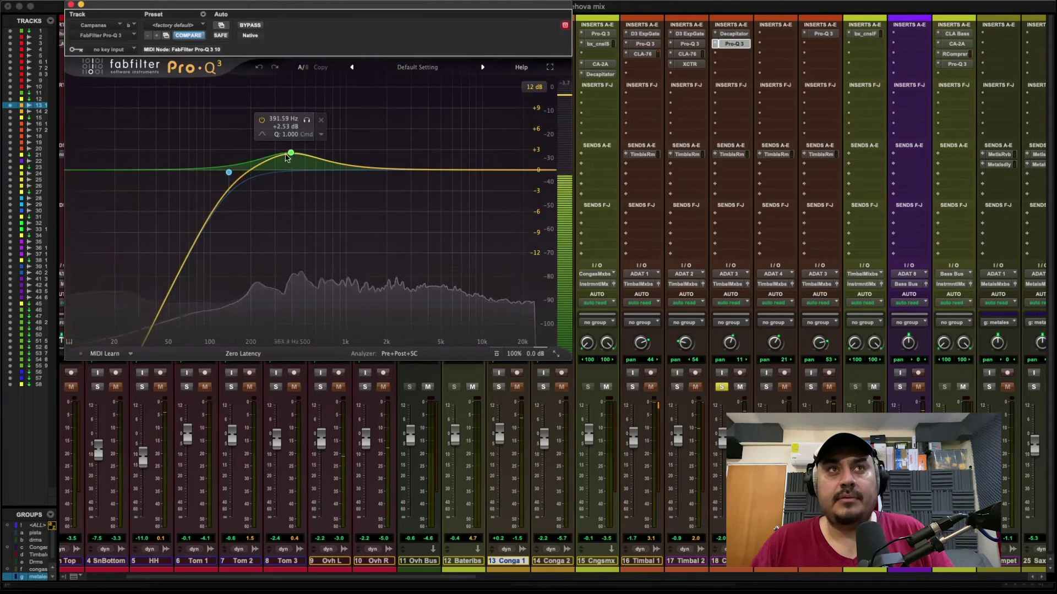
key(space)
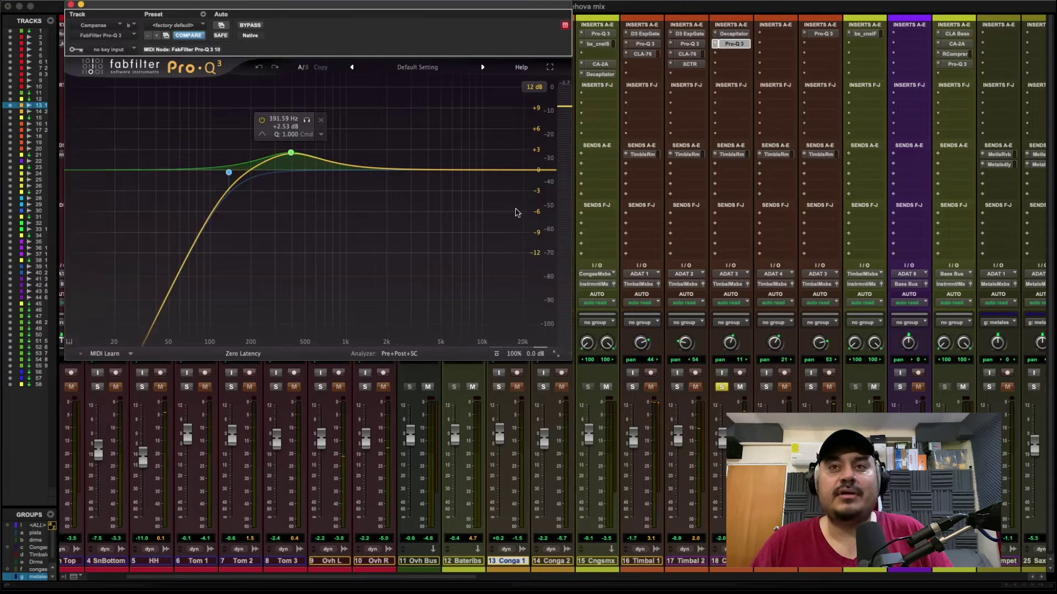
click(721, 387)
key(space)
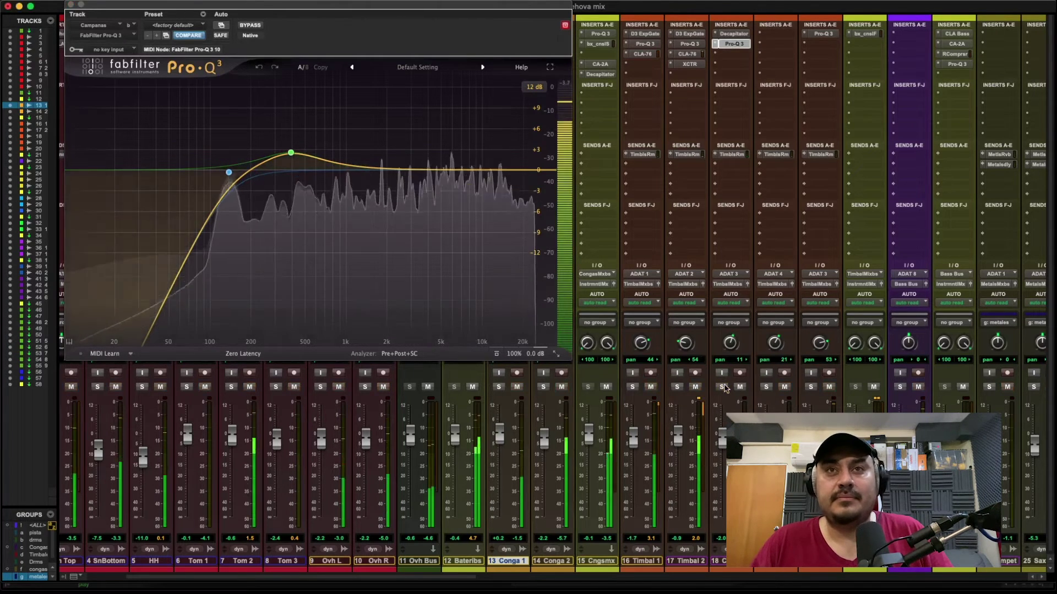
click(764, 387)
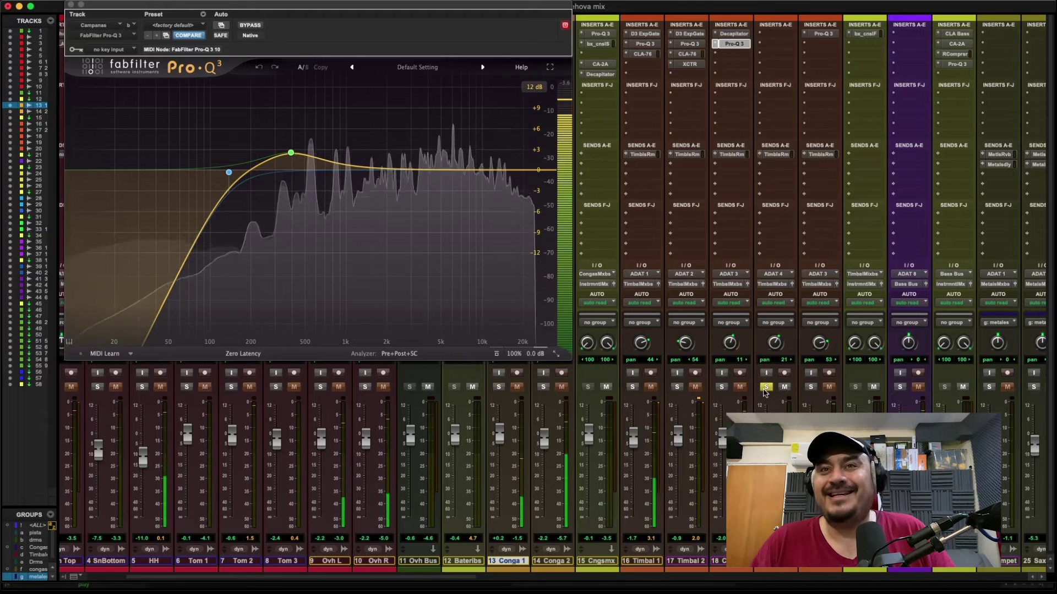
Open the bx_console Focusrite SC on Timbal Mixbus and compare it bypassed and active with Ovh Timbal out of solo.
click(870, 34)
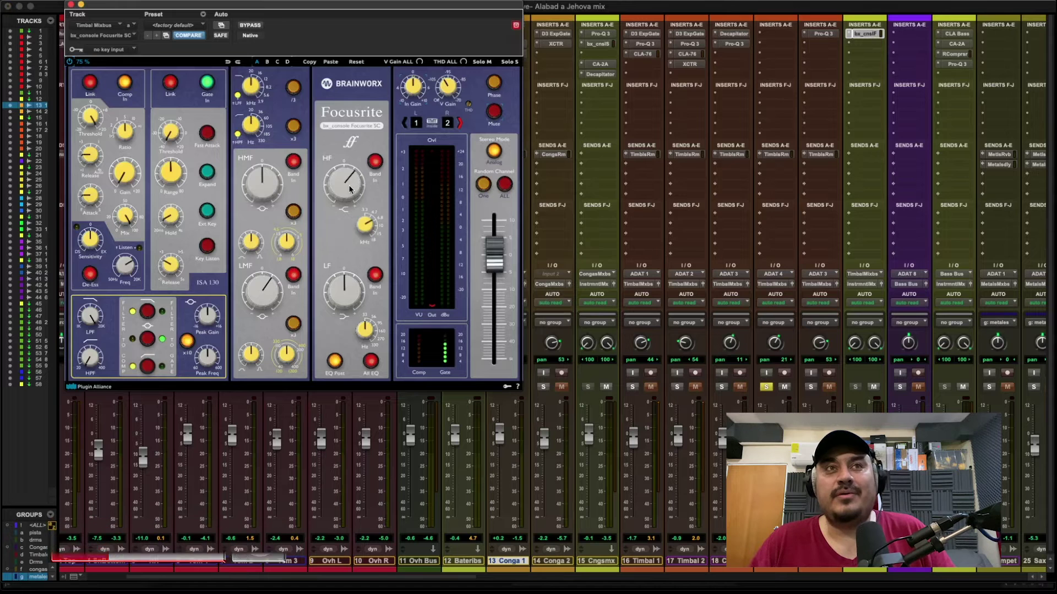
click(766, 387)
key(space)
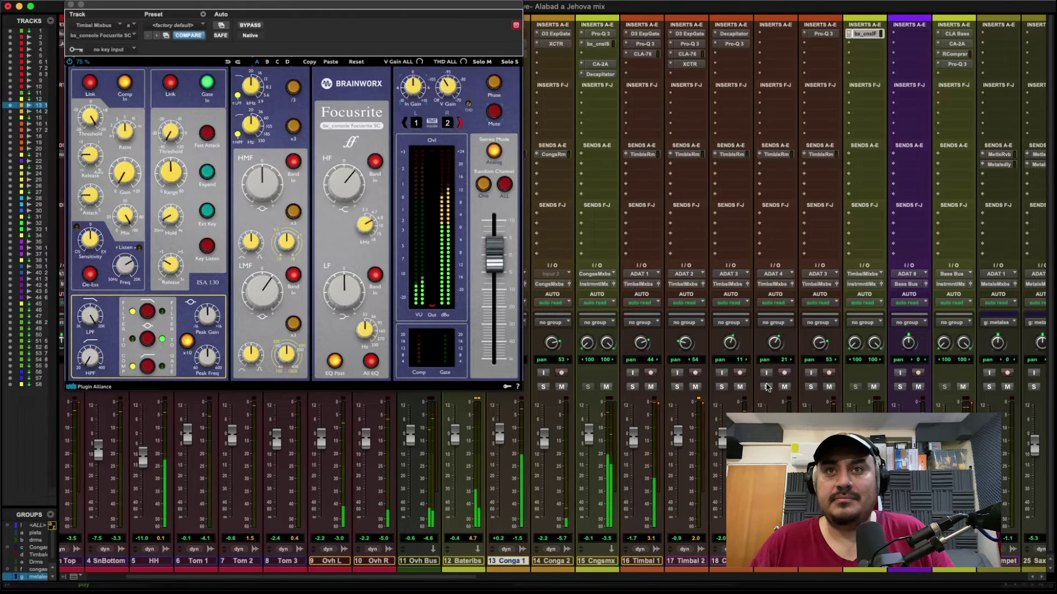
super+click(872, 36)
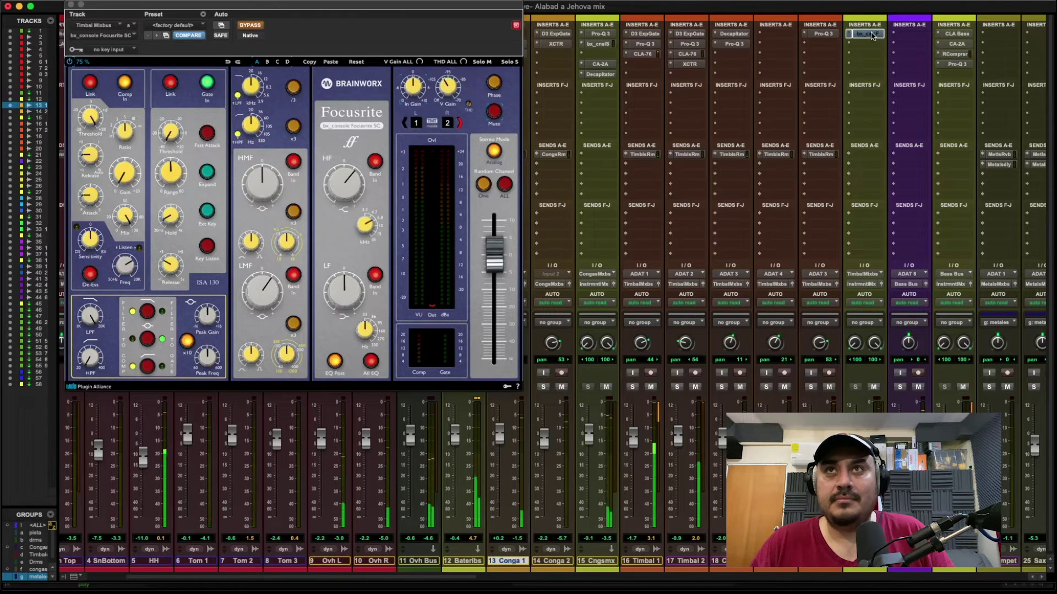
super+click(871, 37)
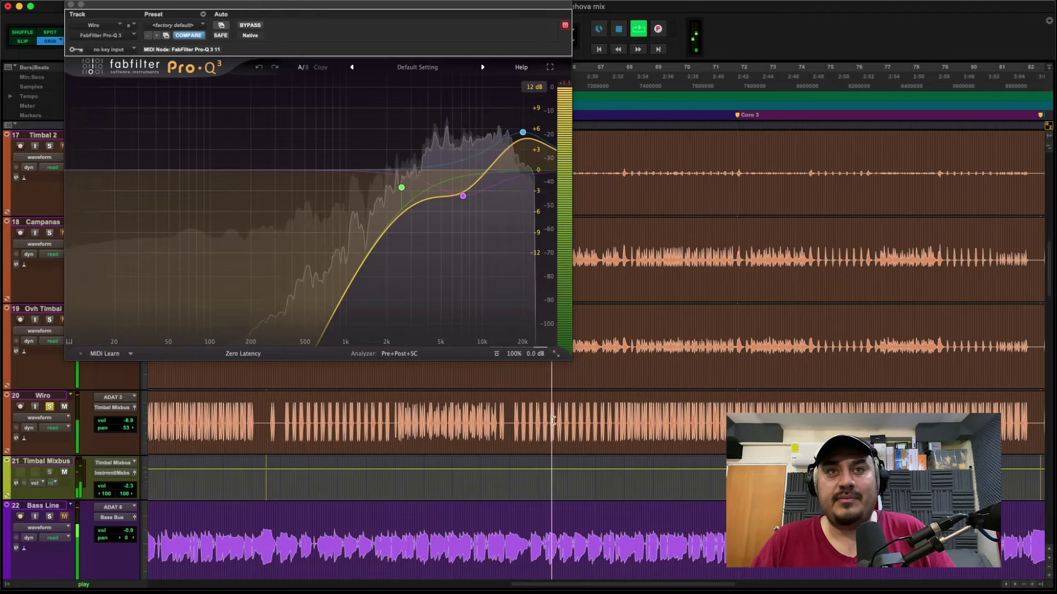
Zoom in on the Wiro waveform around bar 63 and play the soloed track from there.
key(space)
click(480, 417)
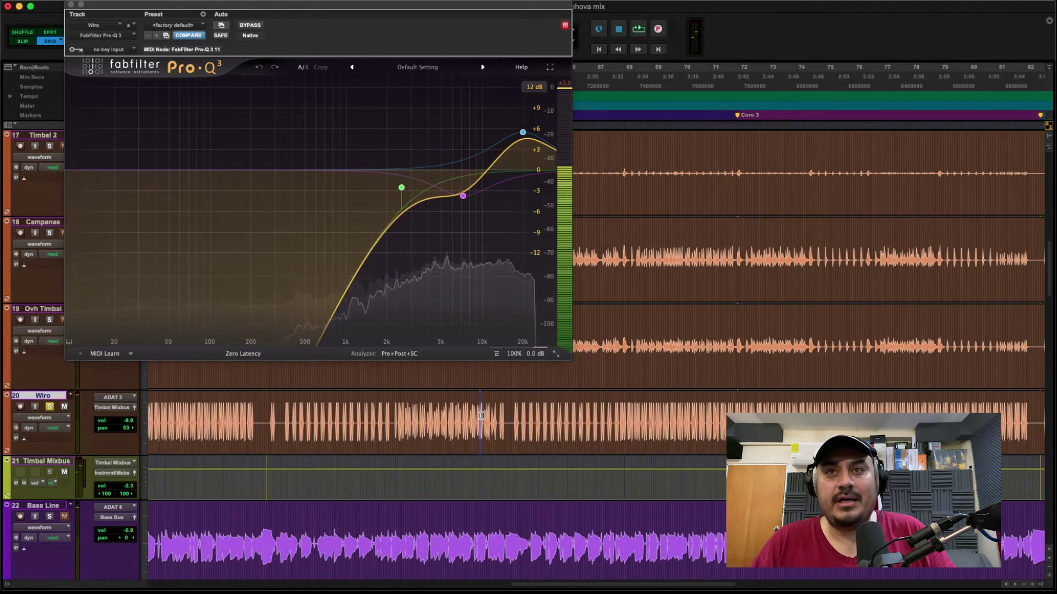
key(super+bracketright)
key(super+bracketright)
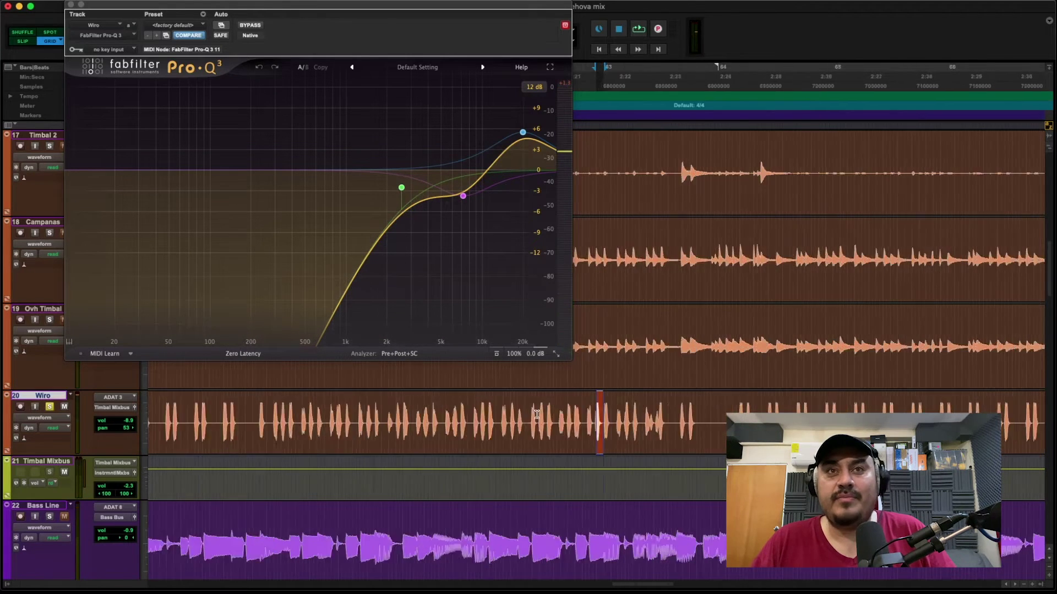
key(super+bracketright)
click(633, 404)
key(space)
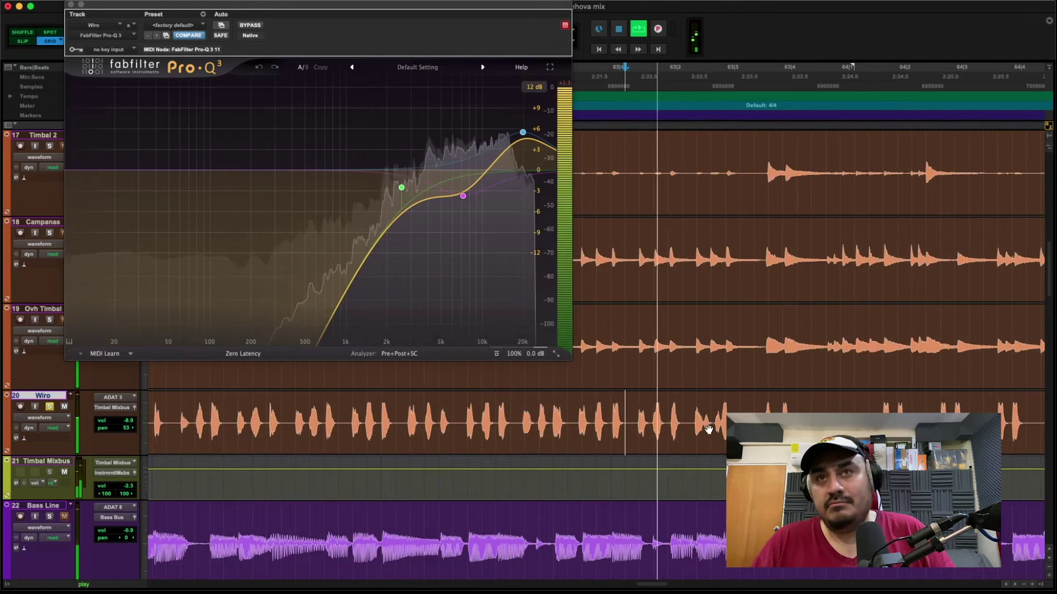
Zoom the timeline back out and play the soloed Wiro track from the Mambo 1 marker.
key(space)
key(super+bracketleft)
key(super+bracketleft)
key(super+bracketleft)
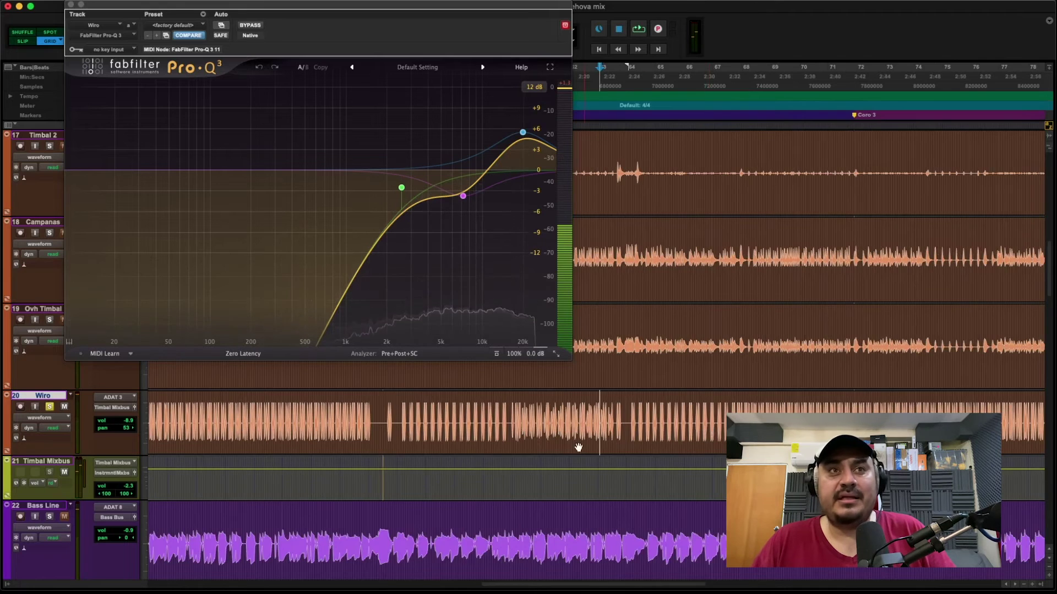
scroll(577, 444, left, 10)
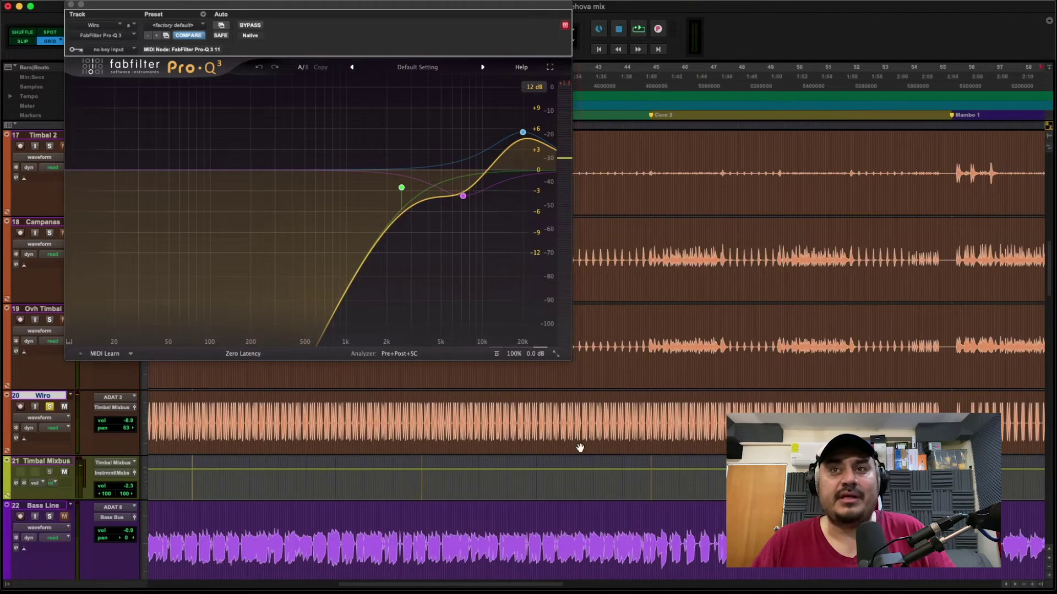
scroll(579, 448, right, 3)
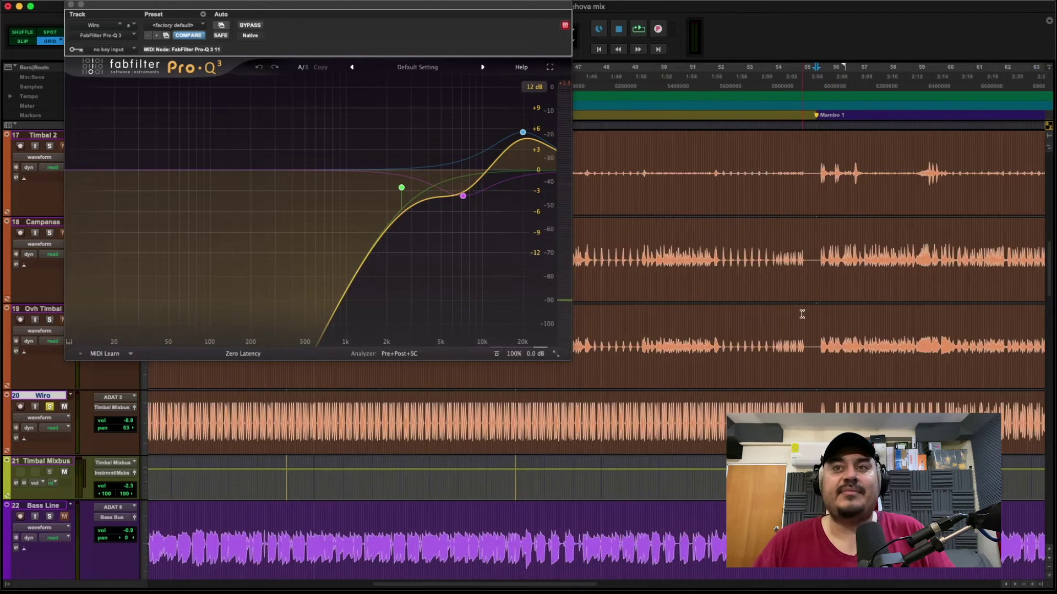
key(space)
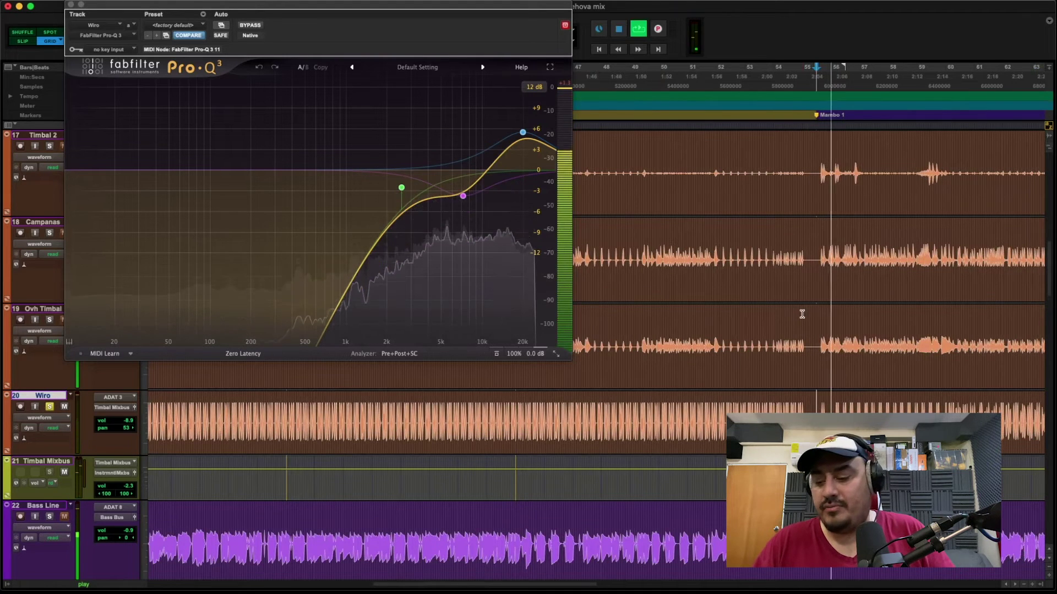
Take Wiro out of solo in the Mix window and compare the mix with Wiro muted and unmuted.
key(super+equal)
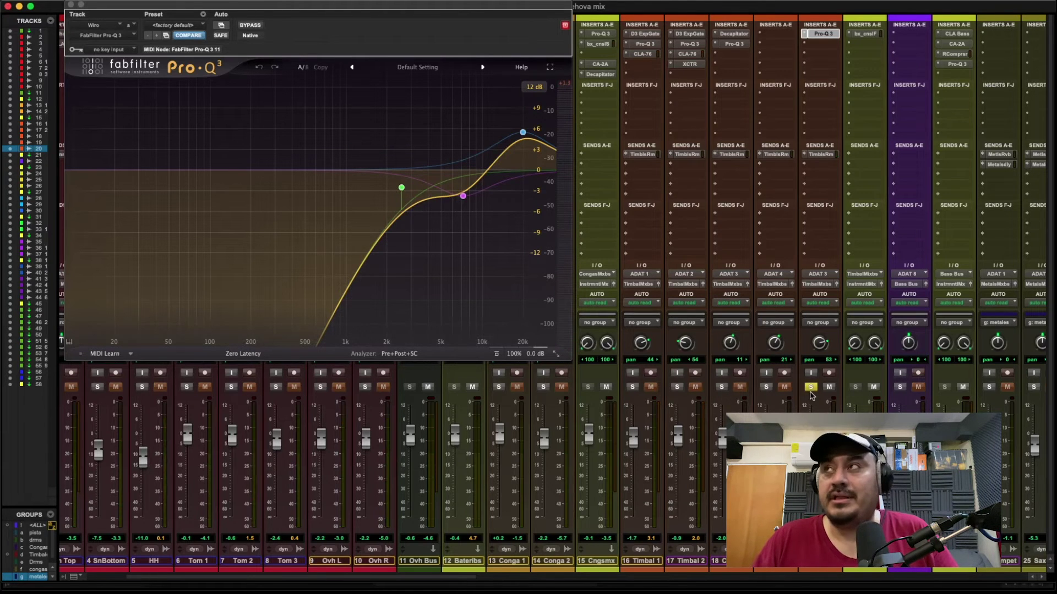
click(810, 387)
key(space)
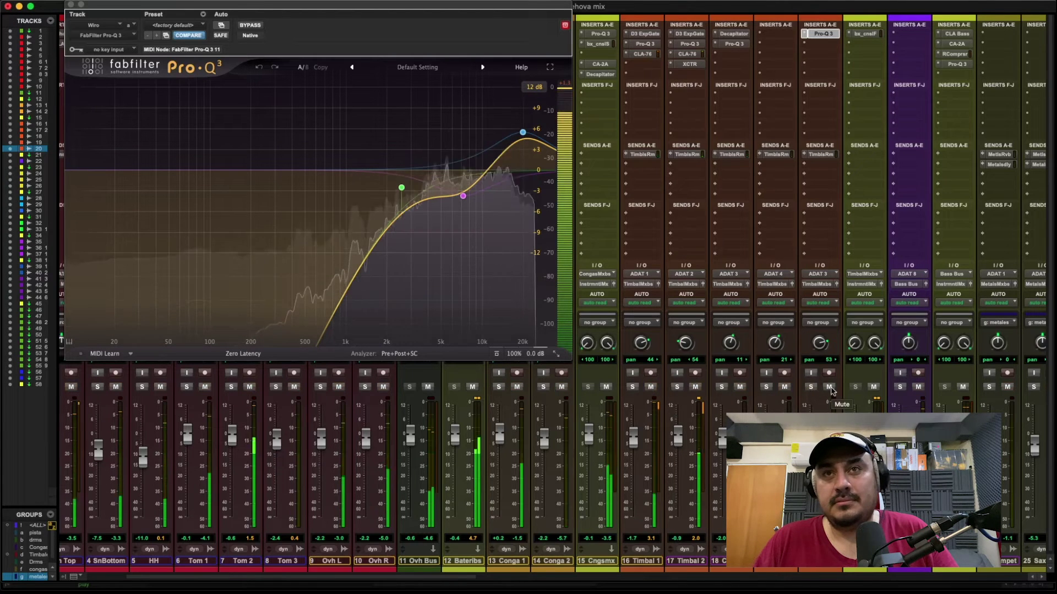
click(830, 388)
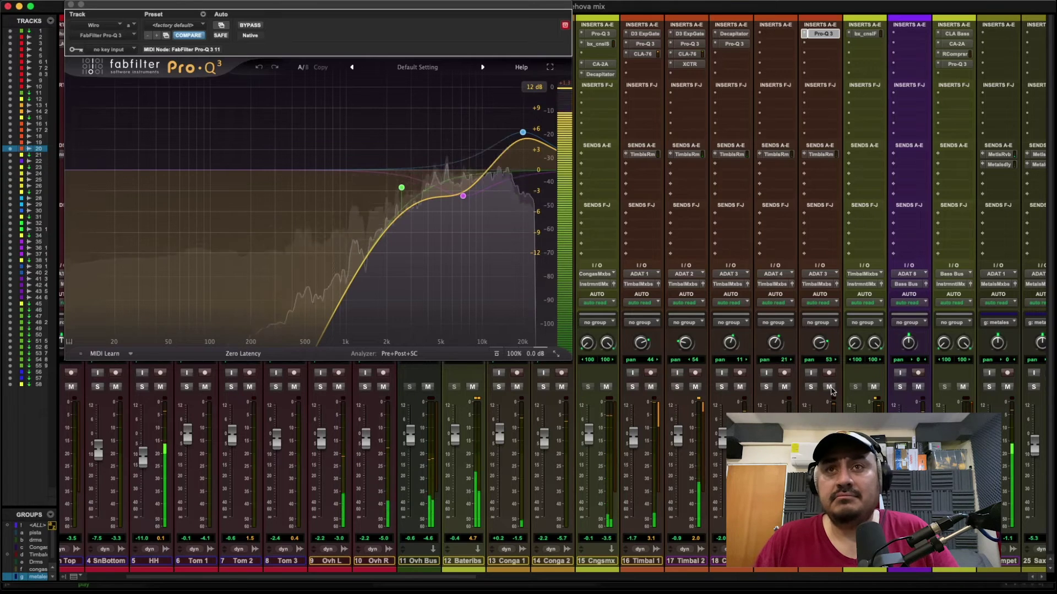
click(829, 387)
click(829, 387)
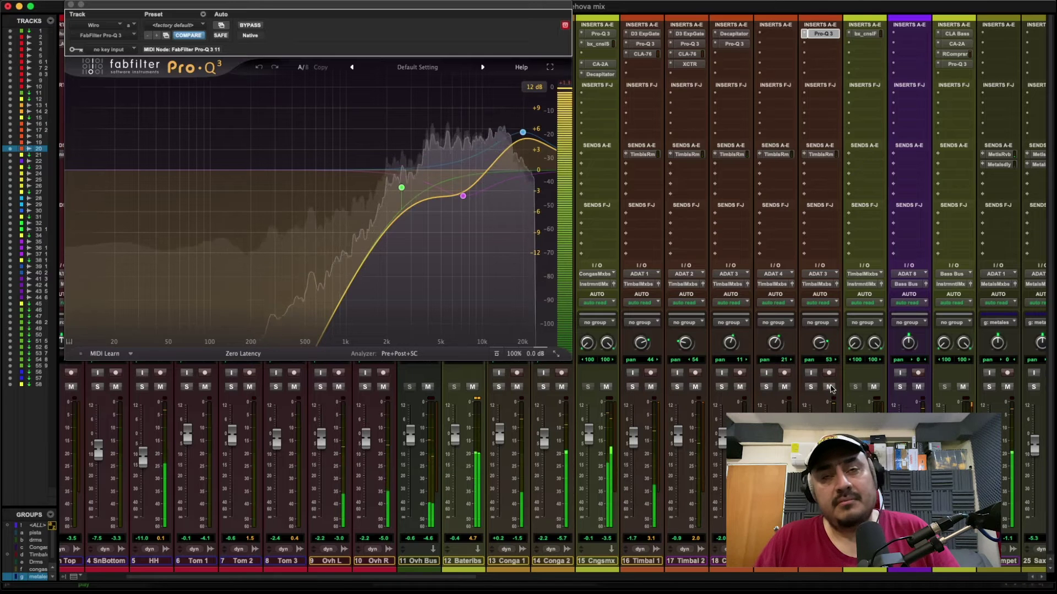
Solo the BassLine track in the Mix window to listen to the bass on its own.
scroll(825, 388, right, 2)
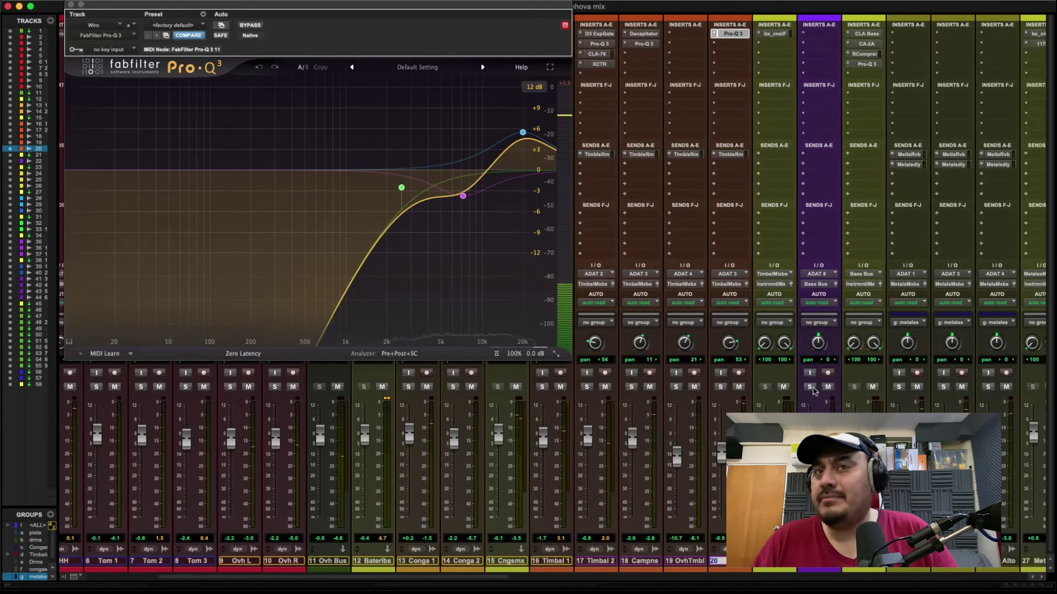
click(808, 387)
scroll(804, 387, right, 2)
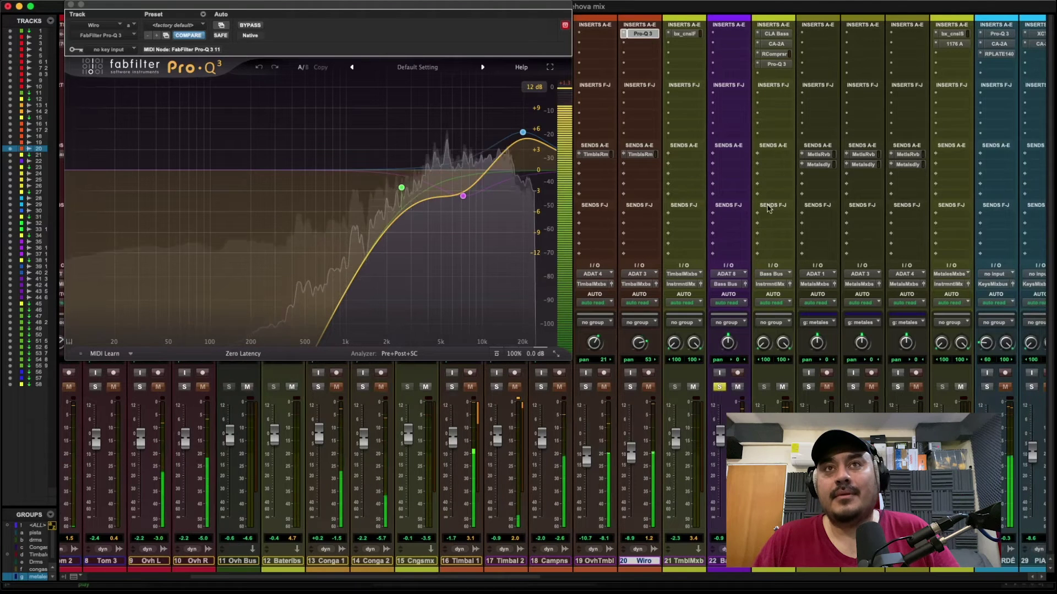
Compare the CLA Bass on Bass Bus bypassed and active during playback, and take the bus's CA-2A out of bypass.
click(776, 34)
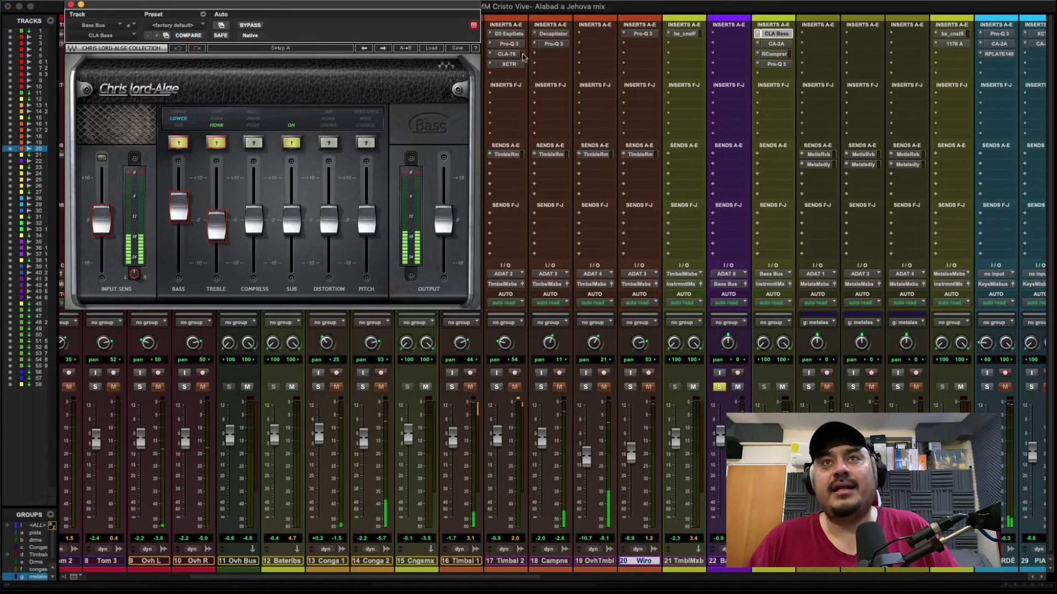
key(space)
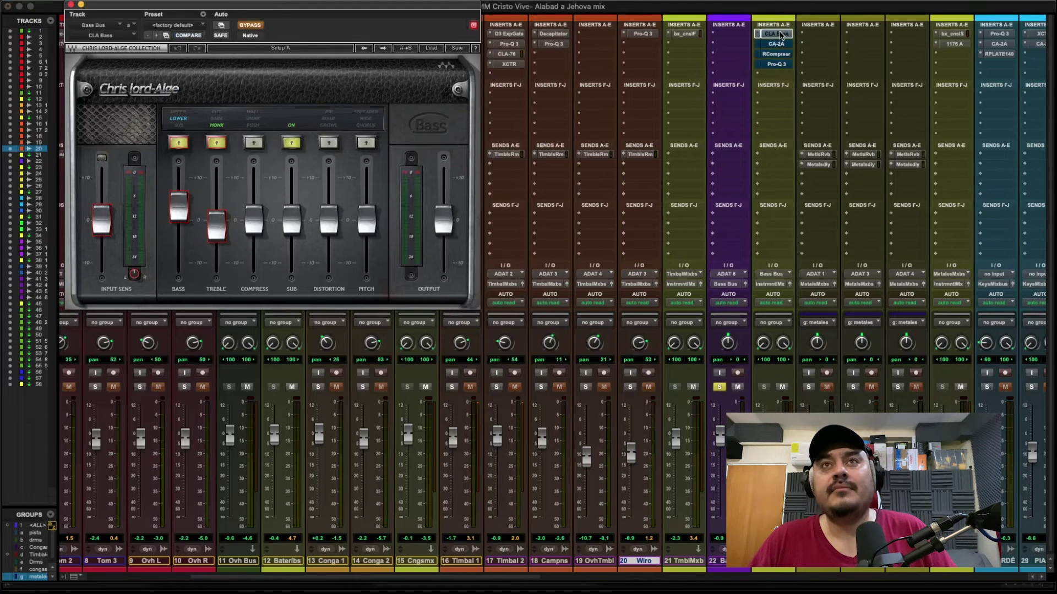
key(space)
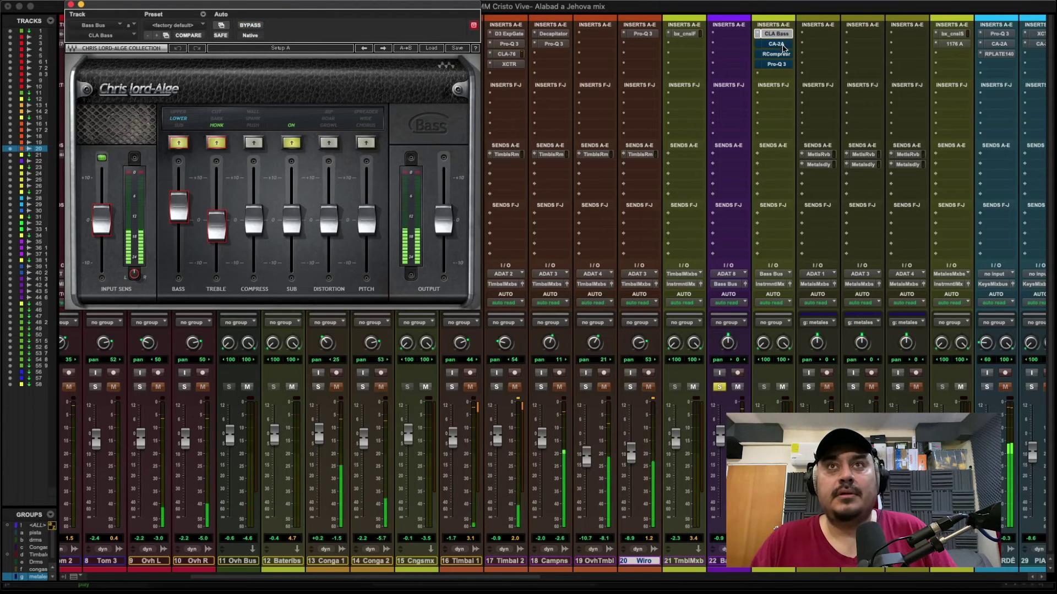
click(782, 45)
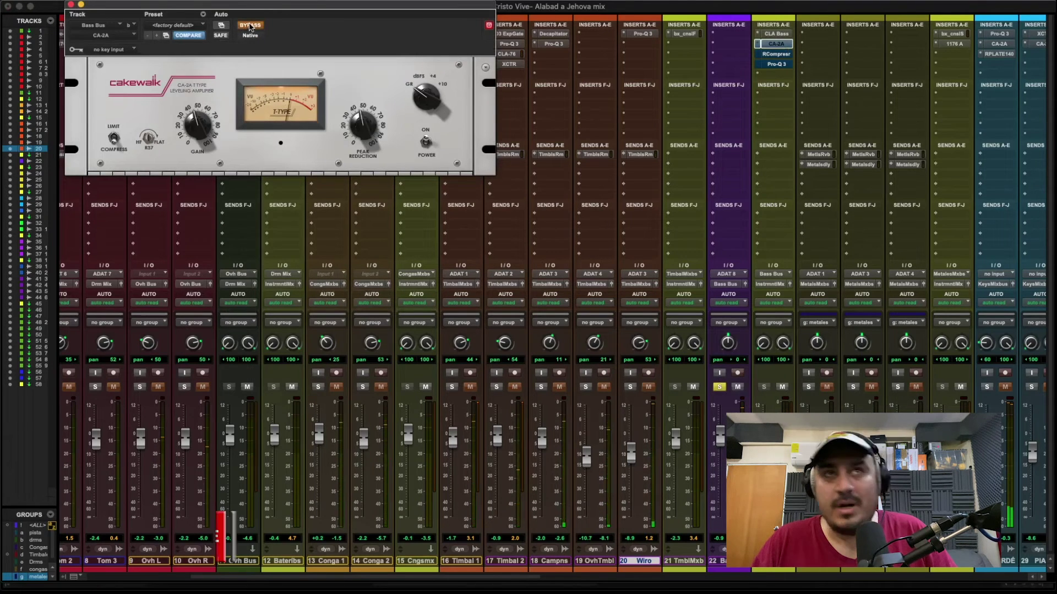
click(250, 25)
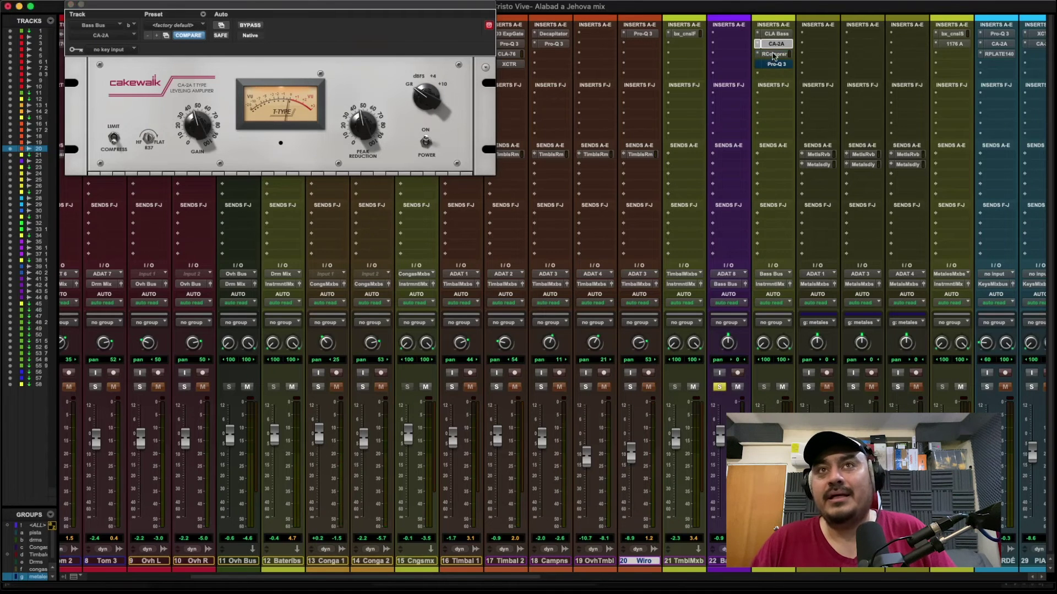
Open the Bass Bus RCompressor, solo the kick with the bass and compare the Bus 24 sidechain compression bypassed and active.
click(773, 54)
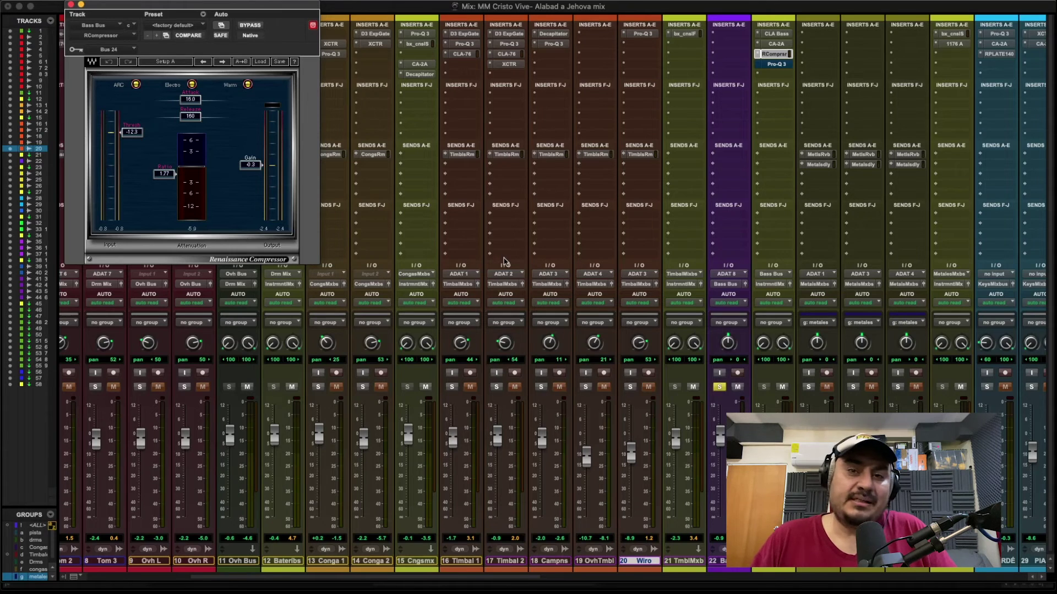
scroll(506, 263, left, 5)
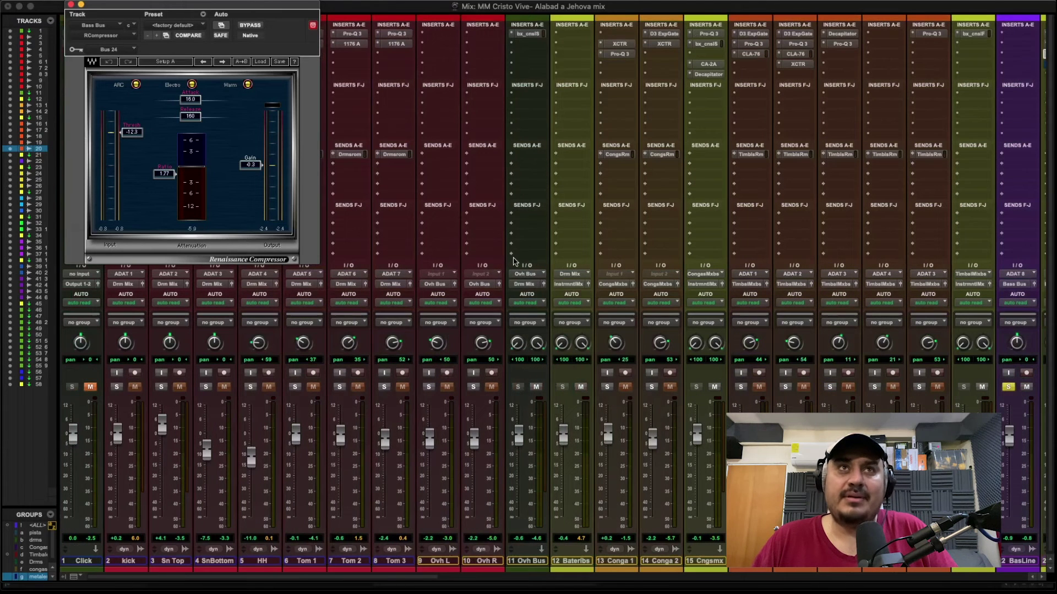
drag(288, 4, 667, 3)
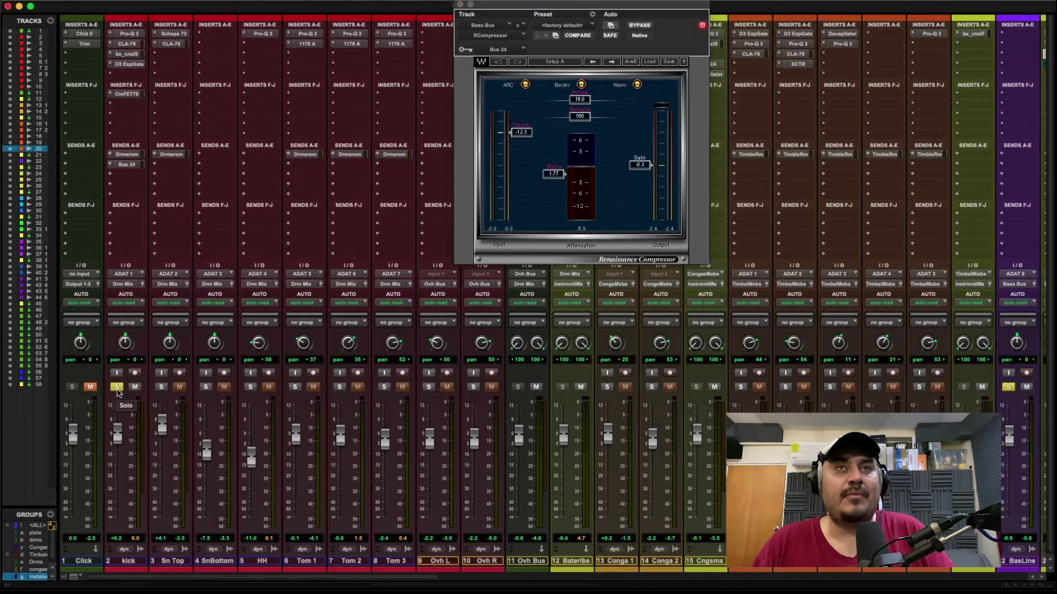
key(space)
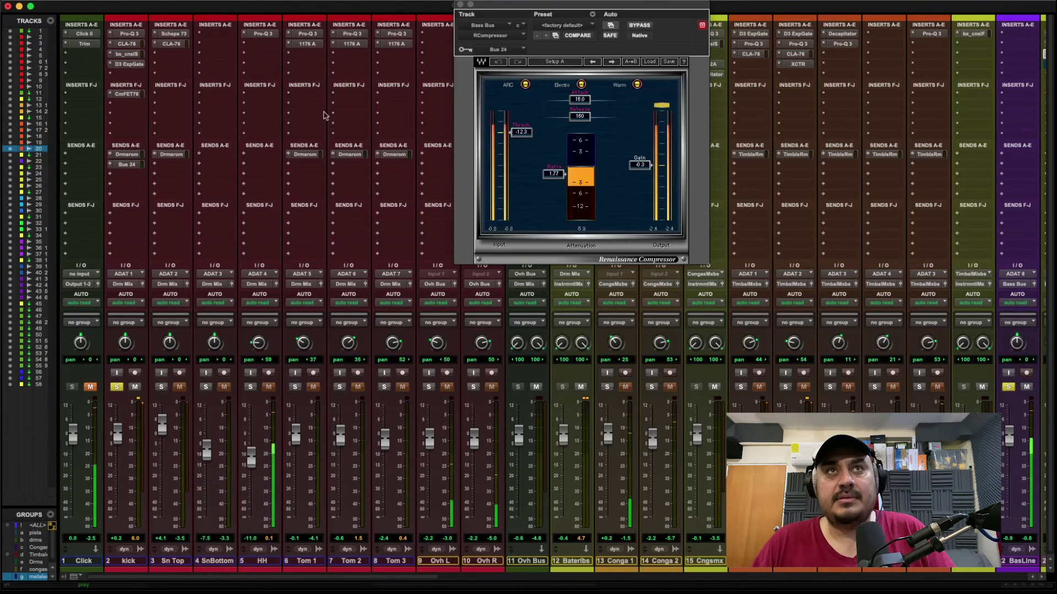
click(639, 26)
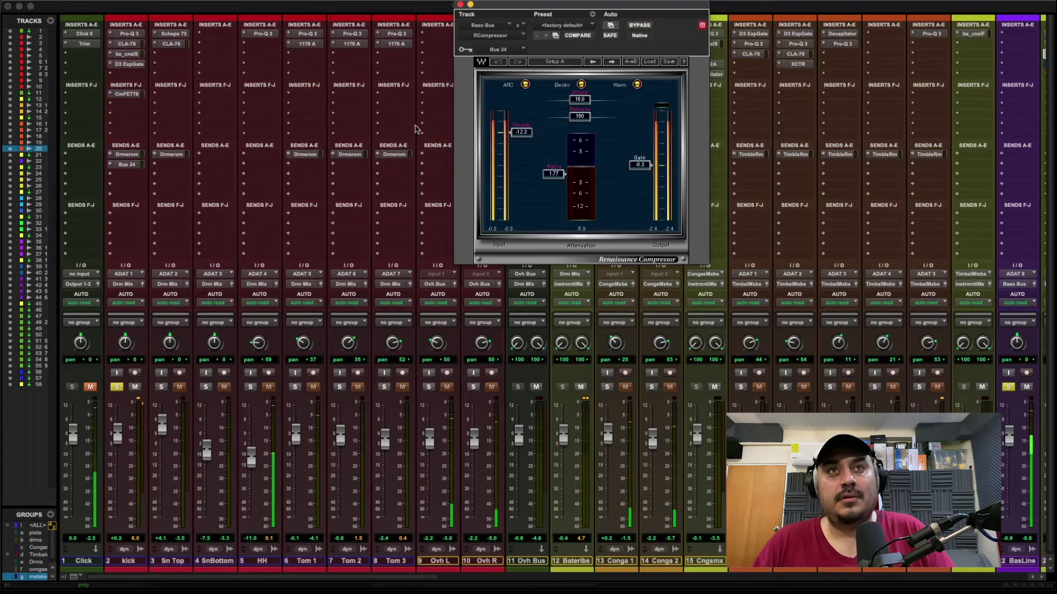
Take all tracks out of solo and mute the kick's Bus 24 send while the mix plays.
alt+click(116, 387)
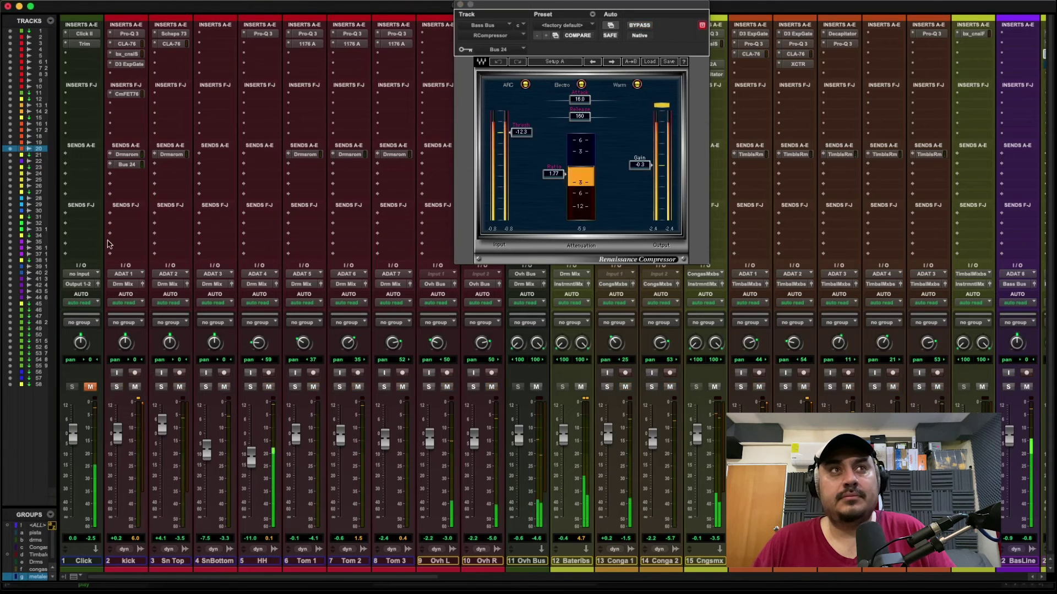
click(129, 165)
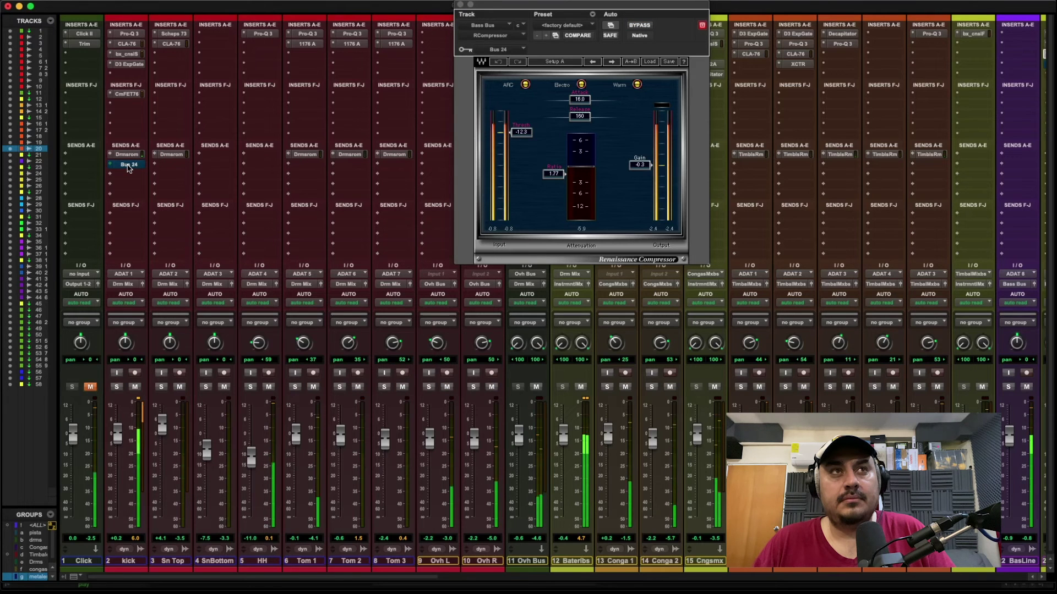
Open the Pro-Q 3 on Bass Bus, take it out of bypass and inspect its green midrange boost.
scroll(281, 212, right, 15)
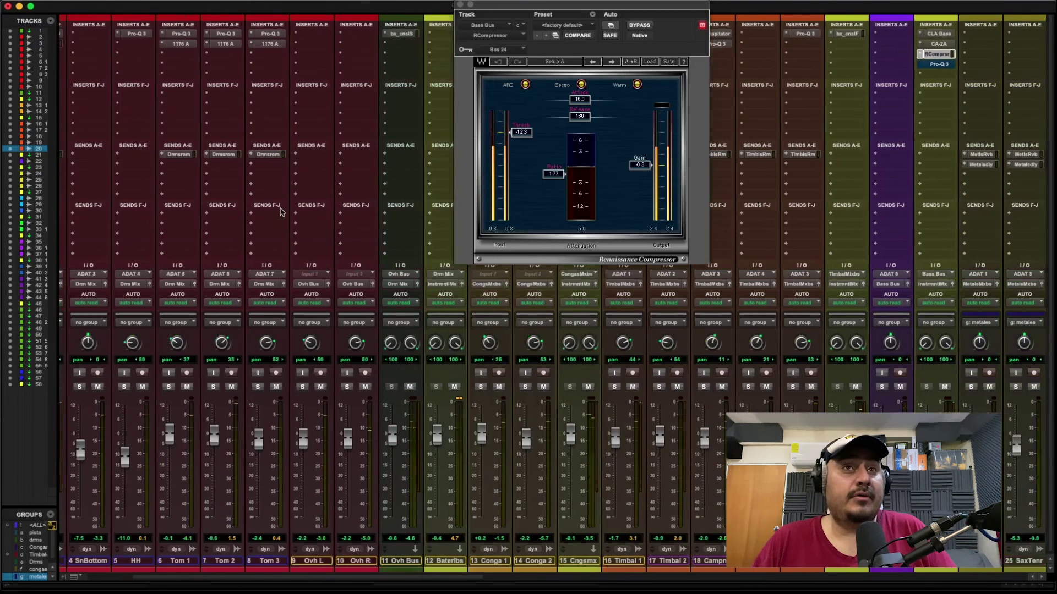
scroll(280, 212, right, 5)
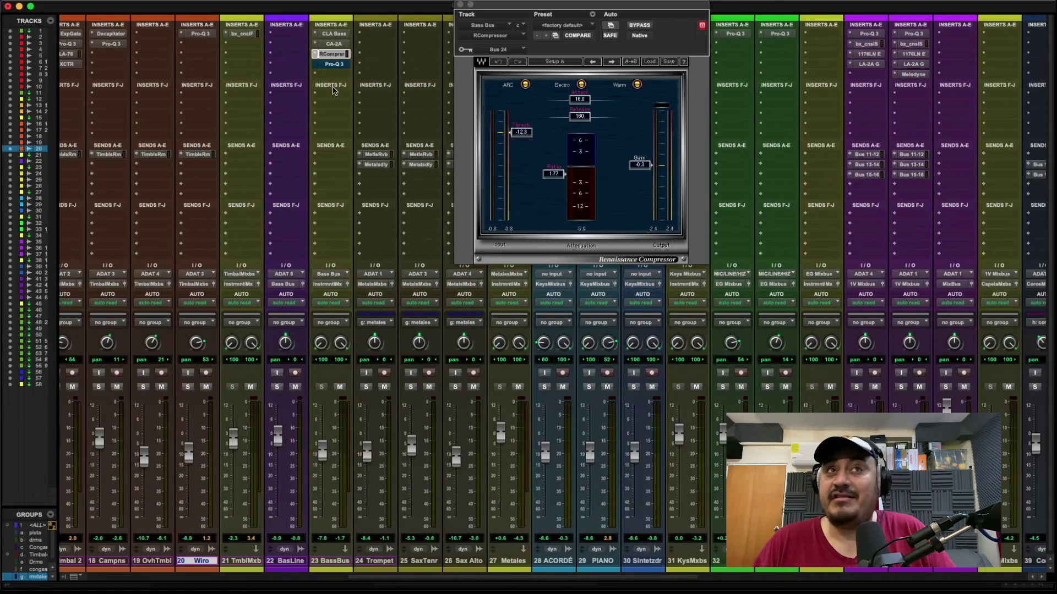
click(334, 65)
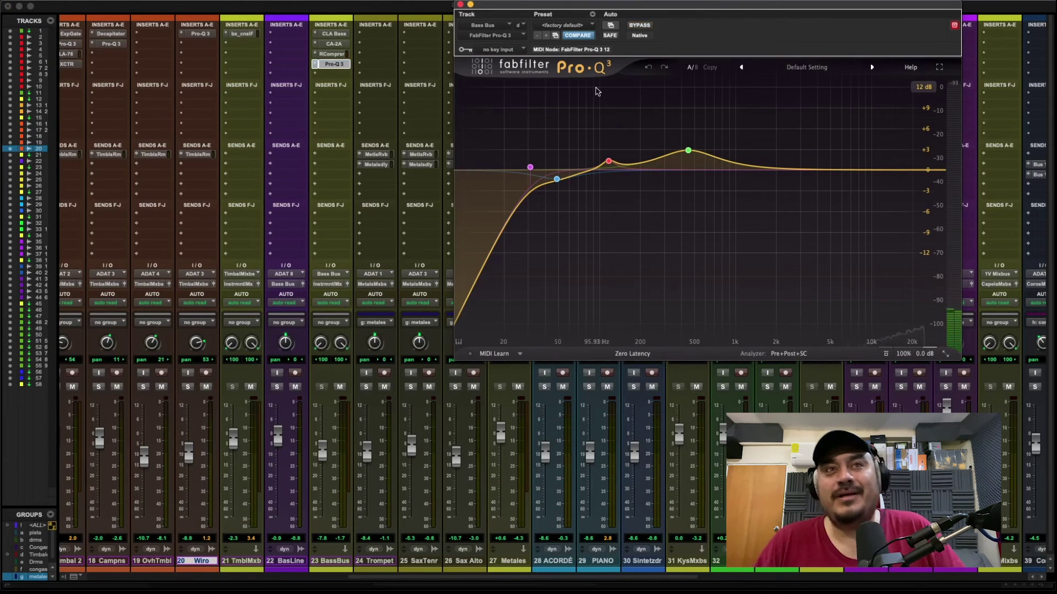
mouse_move(682, 153)
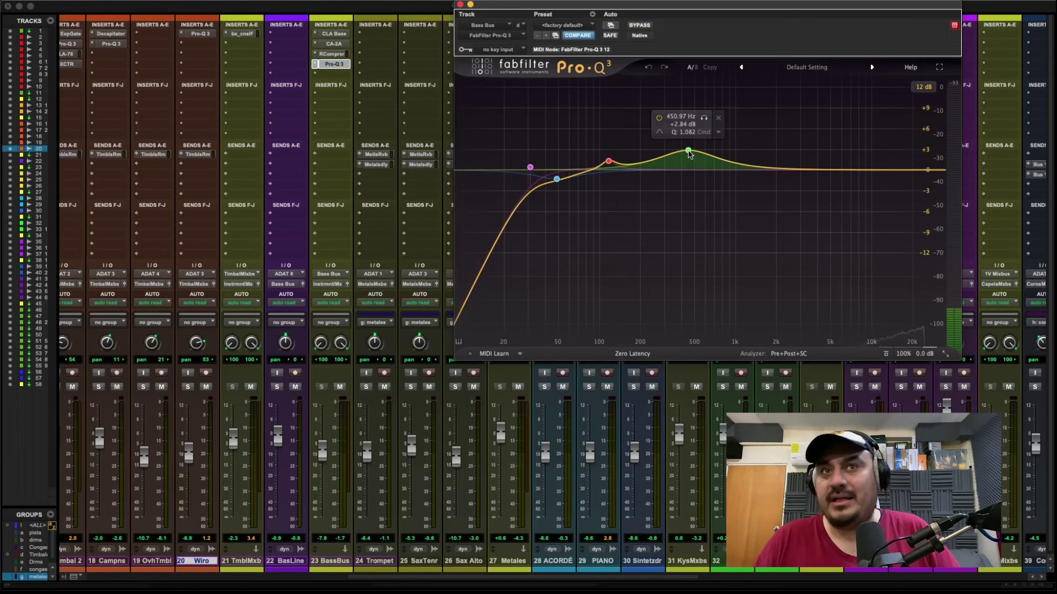
Play the mix while examining the low-frequency bands of the Bass Bus Pro-Q 3, and close the plug-in window.
key(space)
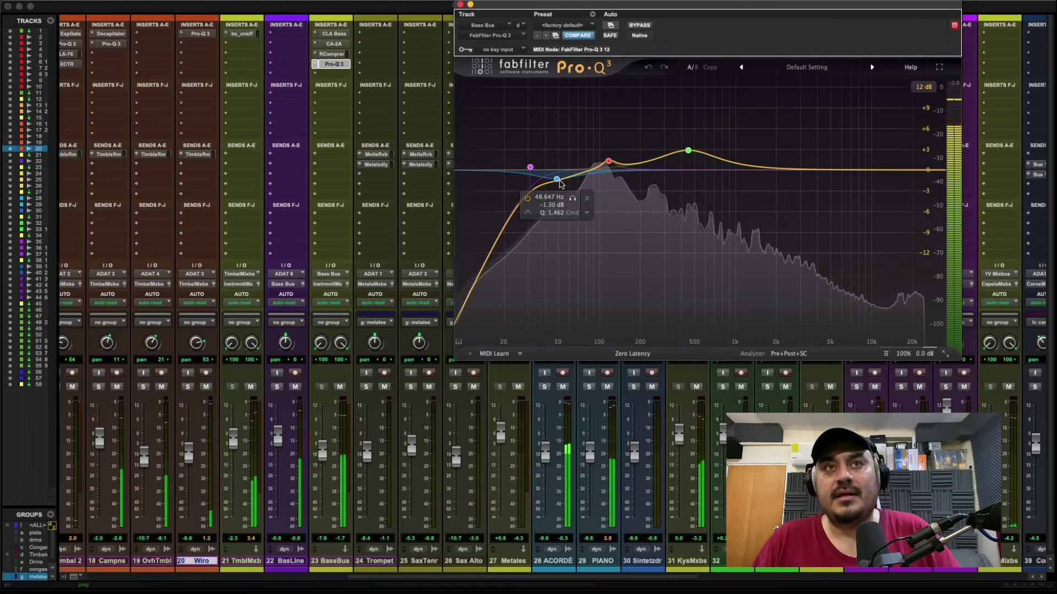
key(space)
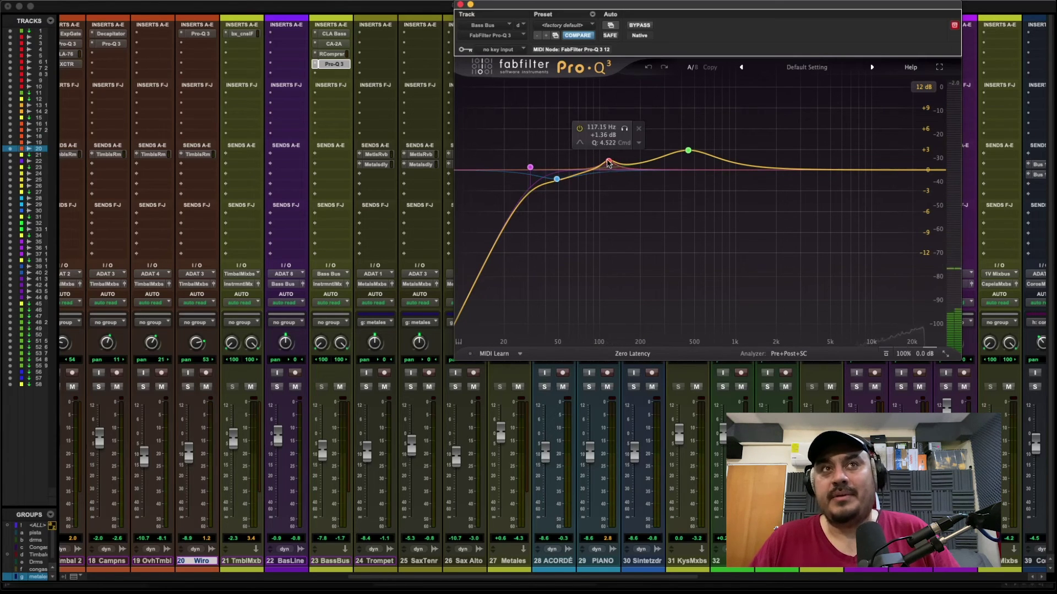
key(space)
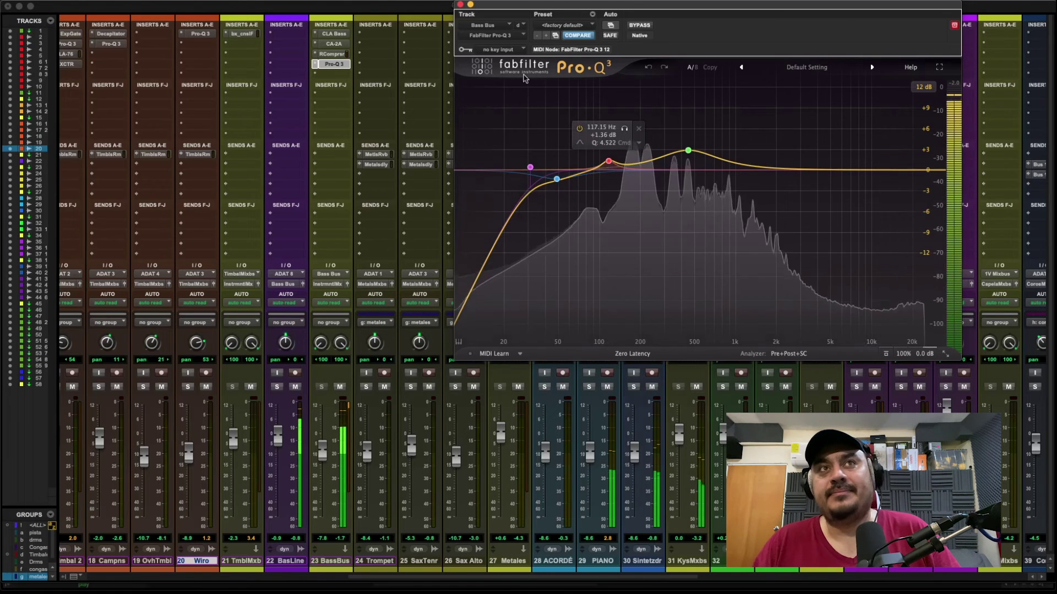
click(460, 5)
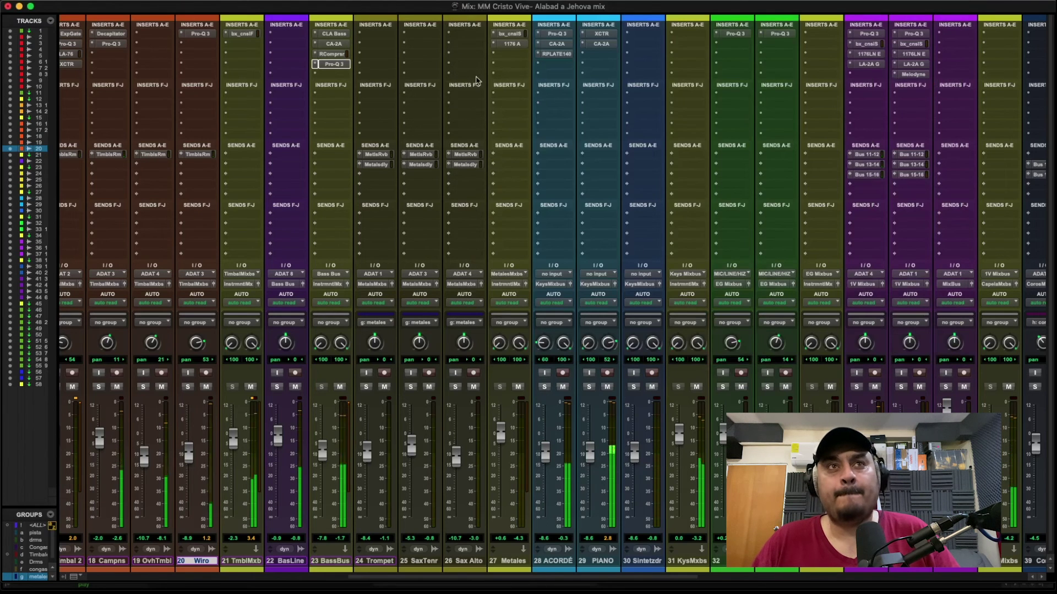